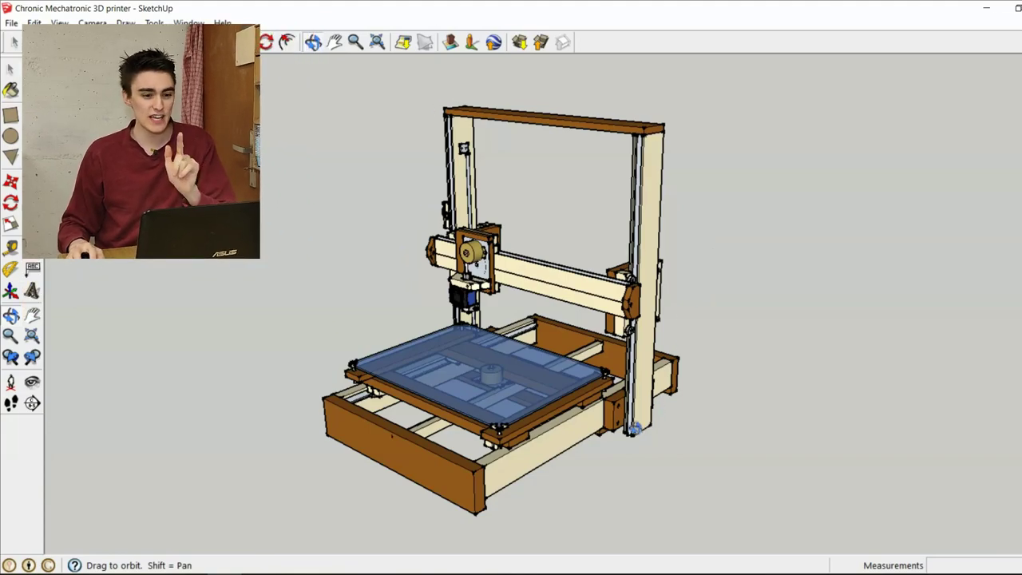
Step: Inspect the belt drive, pulleys and motor bracket on the underside of the 3D printer's frame
{"action": "mouse_move", "coordinate": [600, 429]}
{"action": "left_mouse_down"}
{"action": "mouse_move", "coordinate": [557, 315]}
{"action": "mouse_move", "coordinate": [671, 452]}
{"action": "mouse_move", "coordinate": [596, 329]}
{"action": "mouse_move", "coordinate": [890, 324]}
{"action": "left_mouse_up"}
{"action": "scroll", "coordinate": [616, 375], "scroll_direction": "up", "scroll_amount": 5}
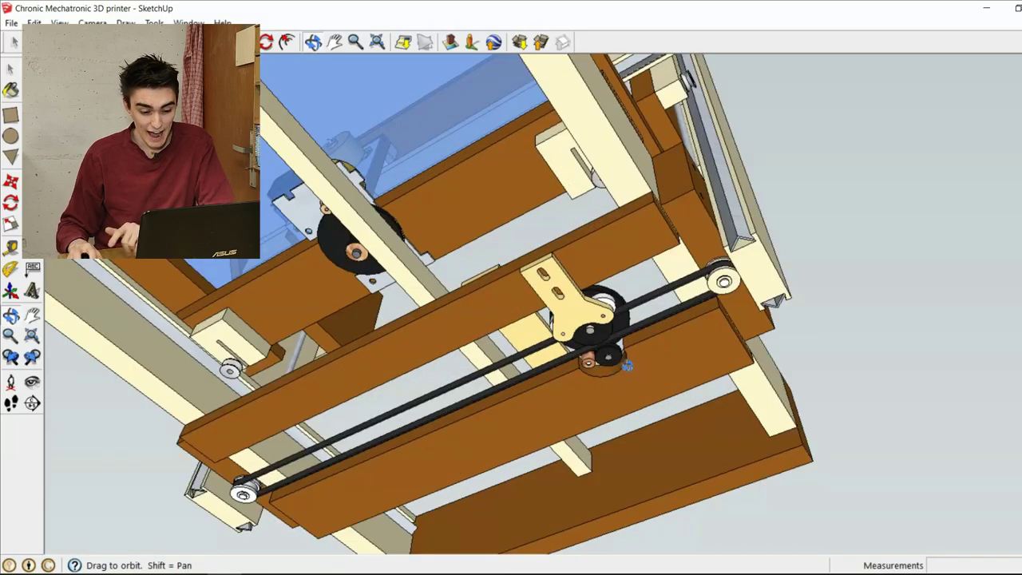
{"action": "left_click_drag", "start_coordinate": [627, 365], "coordinate": [540, 375]}
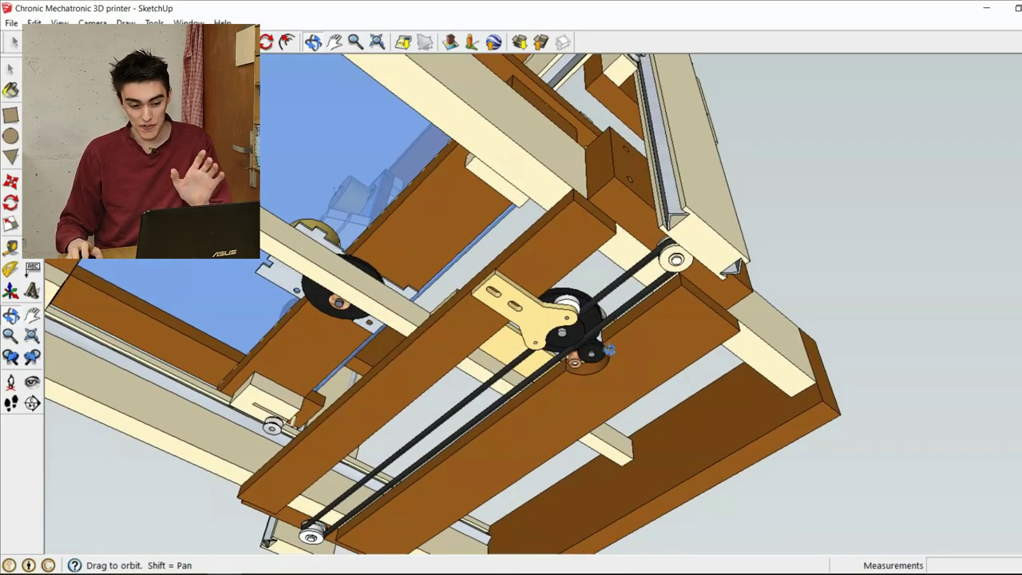
{"action": "left_click_drag", "start_coordinate": [608, 349], "coordinate": [625, 333]}
{"action": "left_click_drag", "start_coordinate": [543, 275], "coordinate": [864, 325]}
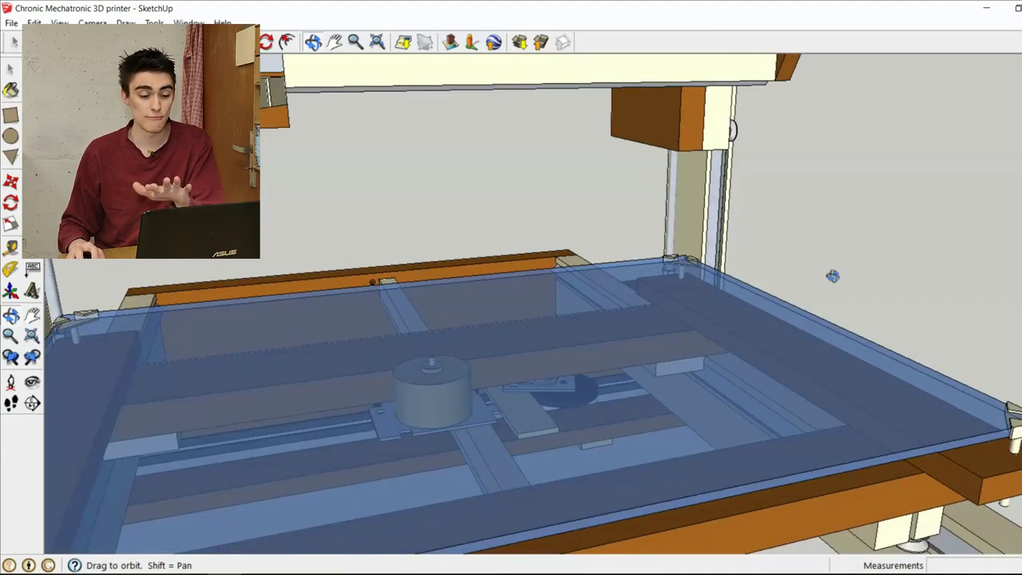
{"action": "left_click_drag", "start_coordinate": [833, 276], "coordinate": [632, 397]}
{"action": "left_click_drag", "start_coordinate": [671, 359], "coordinate": [631, 124], "text": "shift"}
{"action": "left_click_drag", "start_coordinate": [679, 169], "coordinate": [518, 417]}
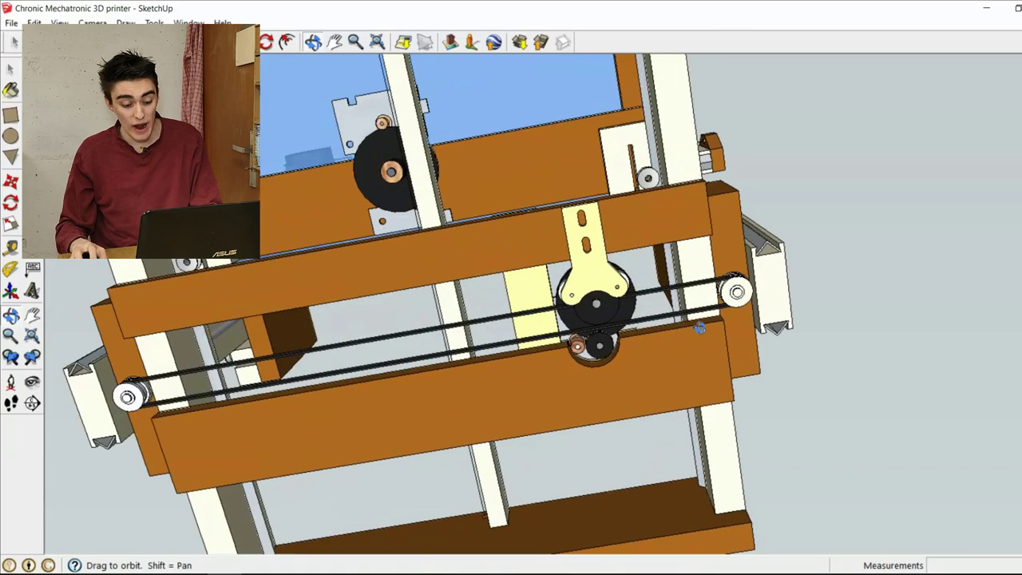
Step: Examine the overall 3D printer structure, including the upright frame, cross beam, print head and glass bed
{"action": "left_click_drag", "start_coordinate": [735, 252], "coordinate": [679, 574]}
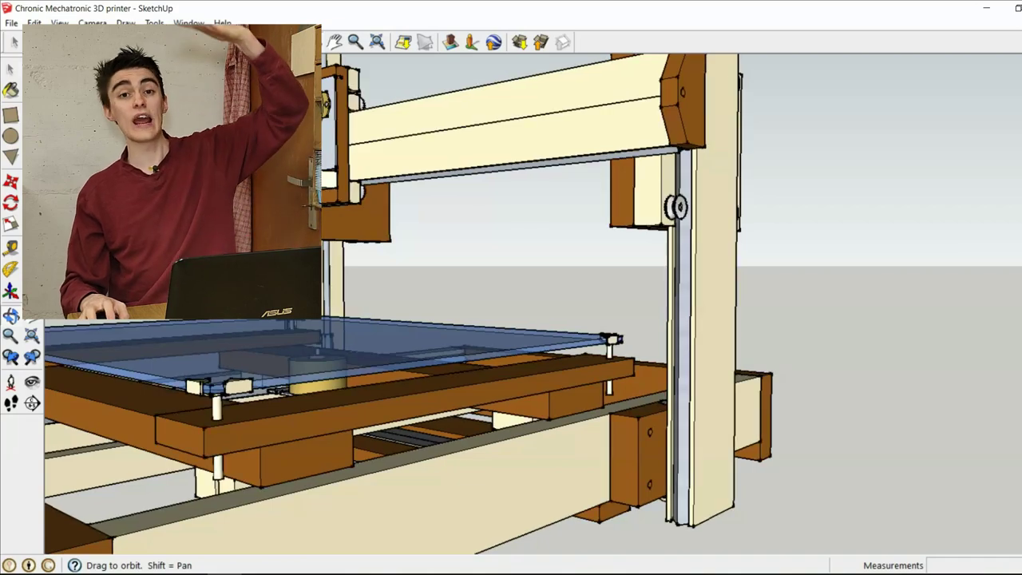
{"action": "scroll", "coordinate": [629, 446], "scroll_direction": "down", "scroll_amount": 3}
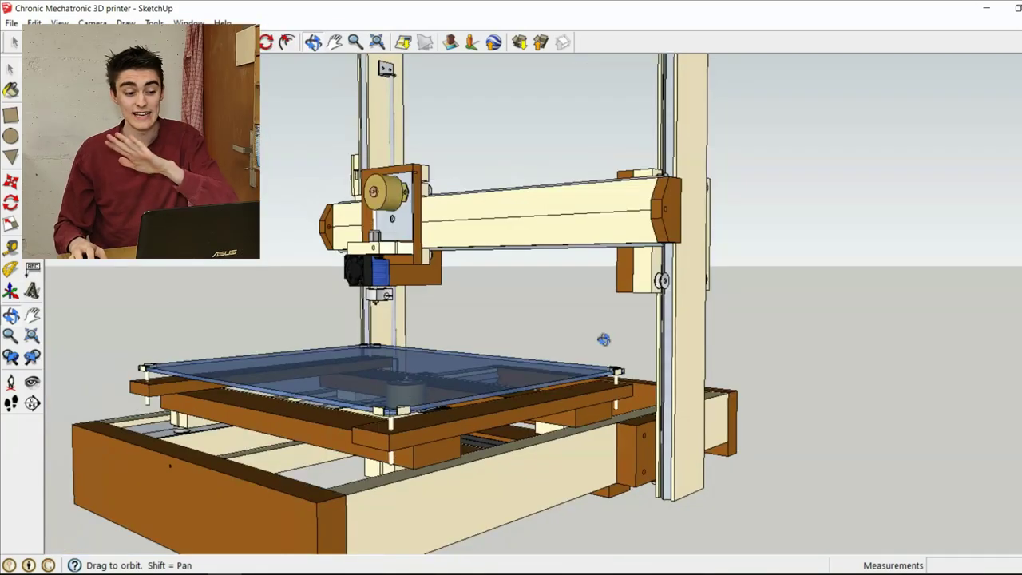
{"action": "left_click_drag", "start_coordinate": [605, 339], "coordinate": [629, 351]}
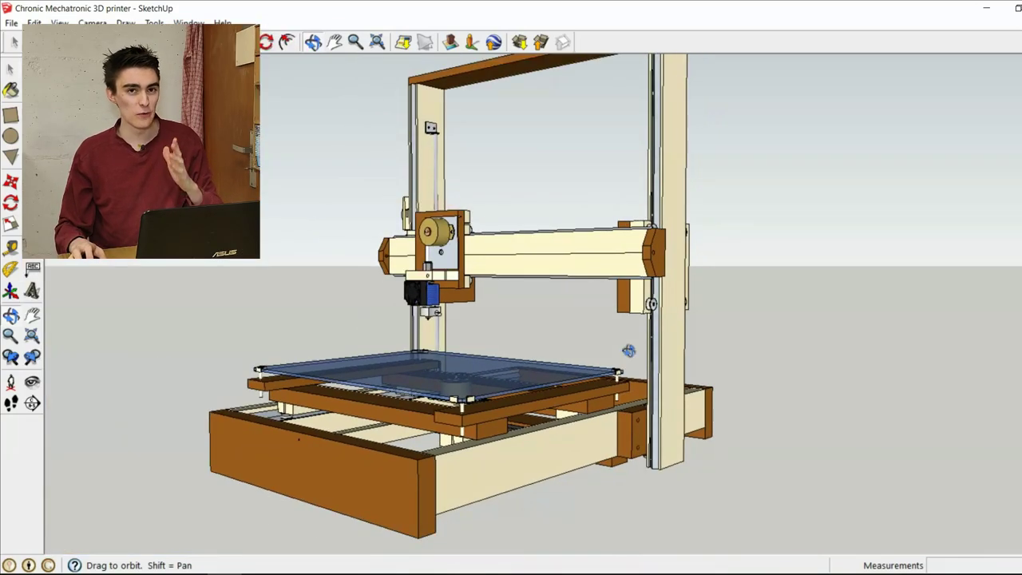
{"action": "scroll", "coordinate": [628, 351], "scroll_direction": "down", "scroll_amount": 4}
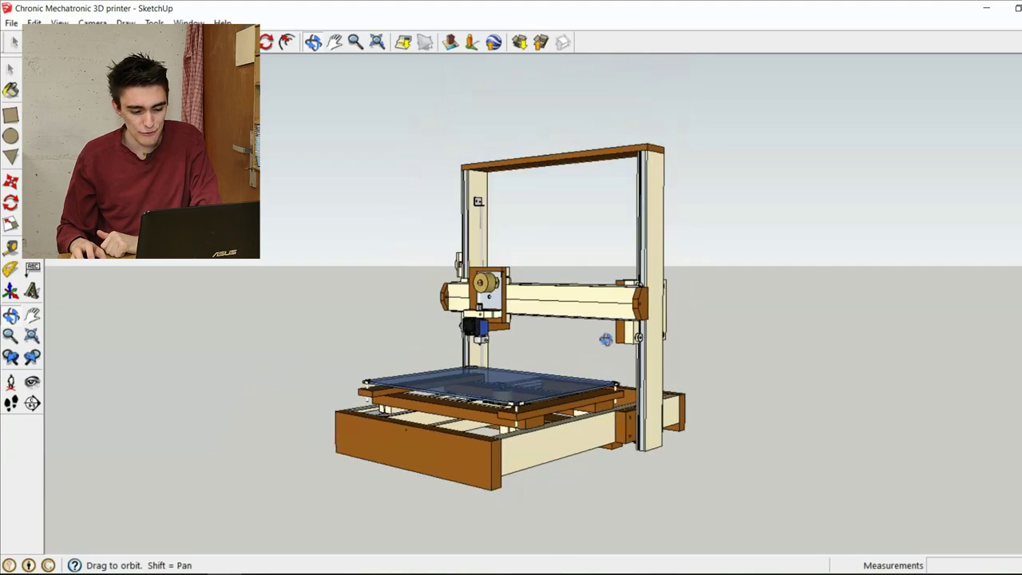
{"action": "left_click_drag", "start_coordinate": [607, 401], "coordinate": [614, 301]}
{"action": "scroll", "coordinate": [580, 264], "scroll_direction": "up", "scroll_amount": 4}
Step: Examine the cylindrical motor and its mounting plate at the rear of the printer base from several angles
{"action": "left_click_drag", "start_coordinate": [790, 288], "coordinate": [750, 221]}
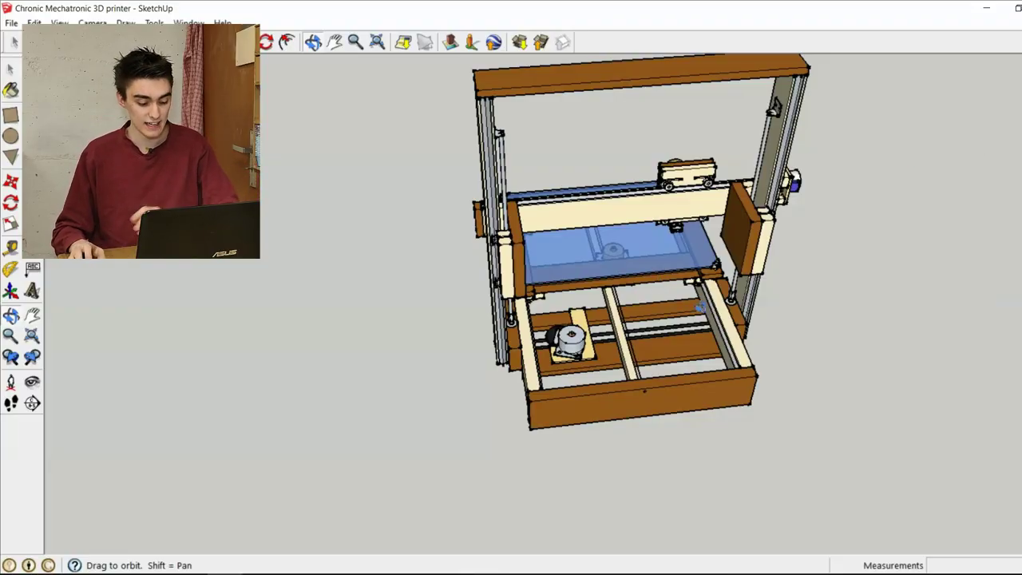
{"action": "middle_click_drag", "start_coordinate": [709, 334], "coordinate": [729, 352]}
{"action": "scroll", "coordinate": [520, 423], "scroll_direction": "up", "scroll_amount": 5}
{"action": "middle_click_drag", "start_coordinate": [588, 344], "coordinate": [703, 366], "text": "shift"}
{"action": "middle_click_drag", "start_coordinate": [703, 366], "coordinate": [507, 402], "text": "shift"}
{"action": "scroll", "coordinate": [523, 350], "scroll_direction": "up", "scroll_amount": 5}
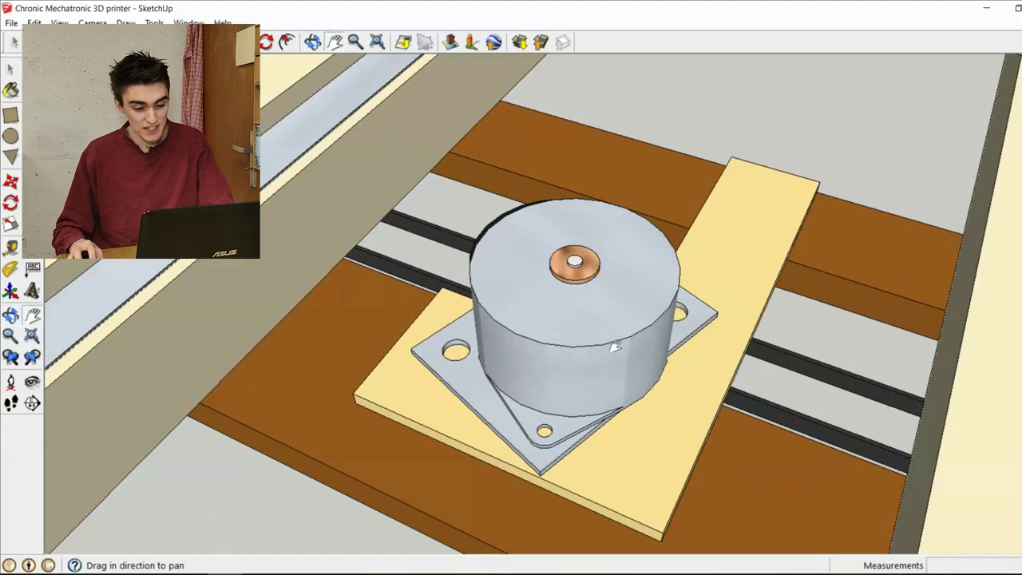
{"action": "middle_click_drag", "start_coordinate": [679, 363], "coordinate": [787, 300]}
{"action": "middle_click_drag", "start_coordinate": [787, 300], "coordinate": [776, 496], "text": "shift"}
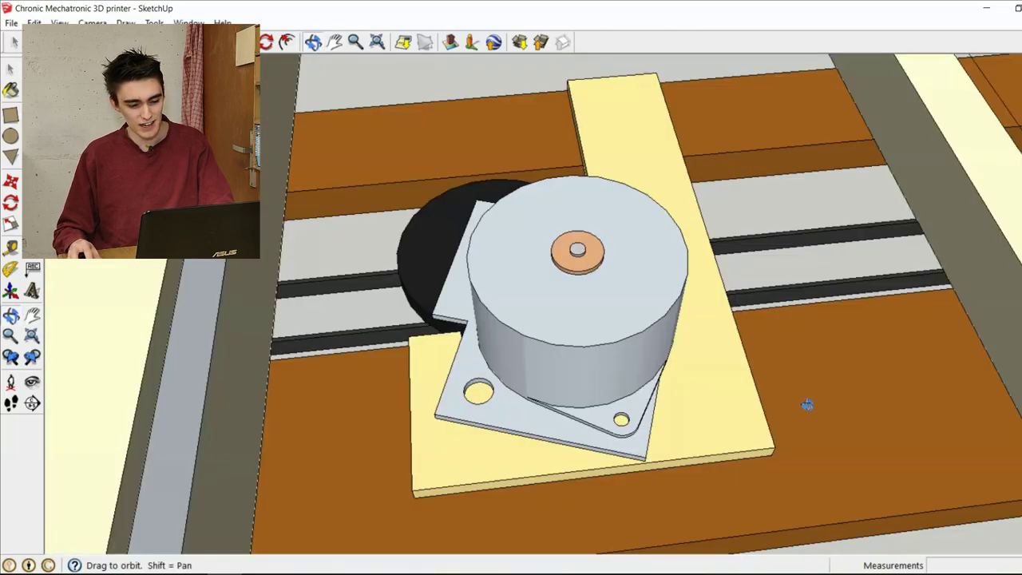
{"action": "left_click_drag", "start_coordinate": [807, 405], "coordinate": [769, 257]}
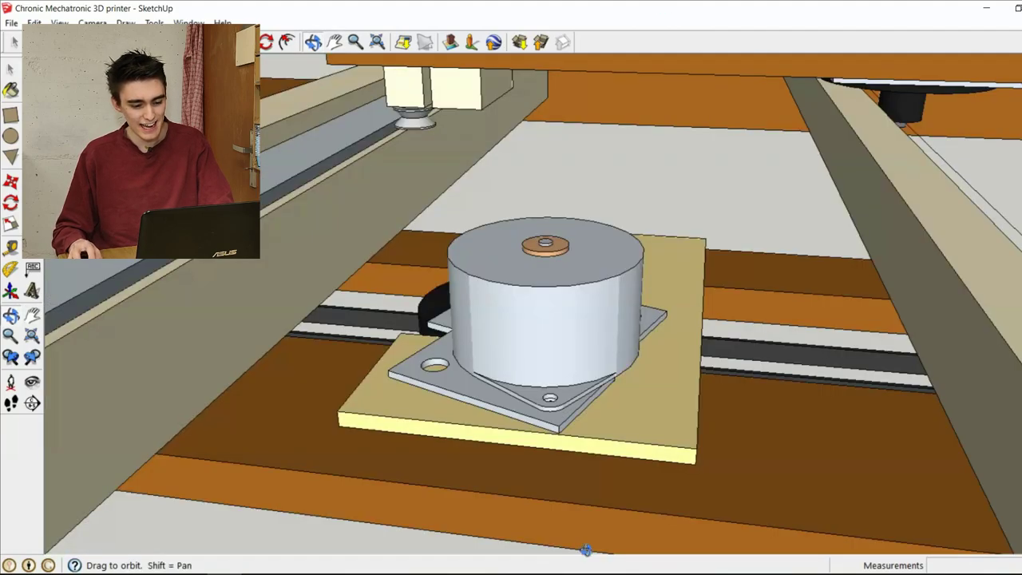
{"action": "left_click_drag", "start_coordinate": [586, 551], "coordinate": [645, 258]}
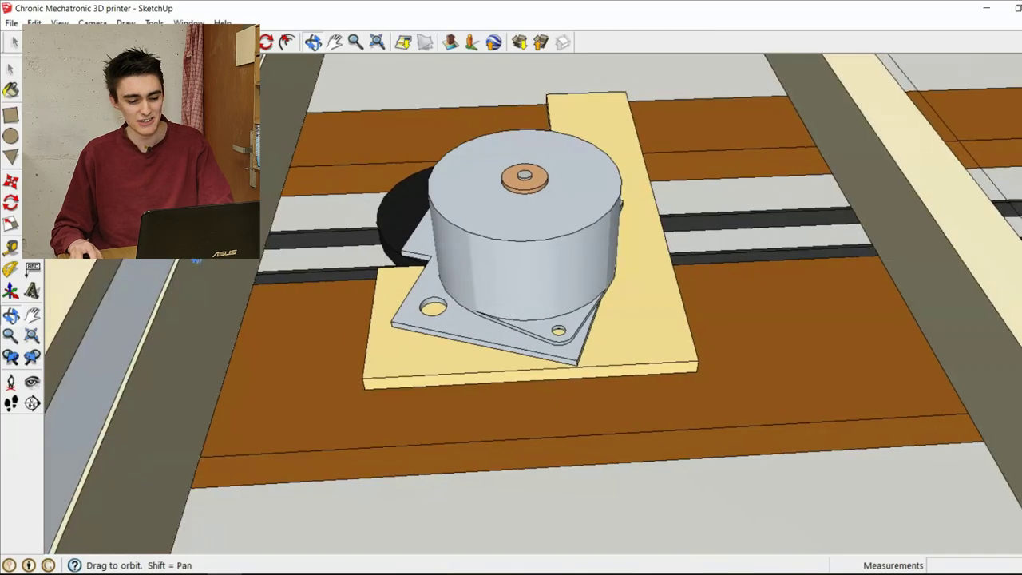
Step: Inspect the slotted bracket, black pulleys and belt beneath the rear motor from below
{"action": "middle_click_drag", "start_coordinate": [197, 257], "coordinate": [623, 534]}
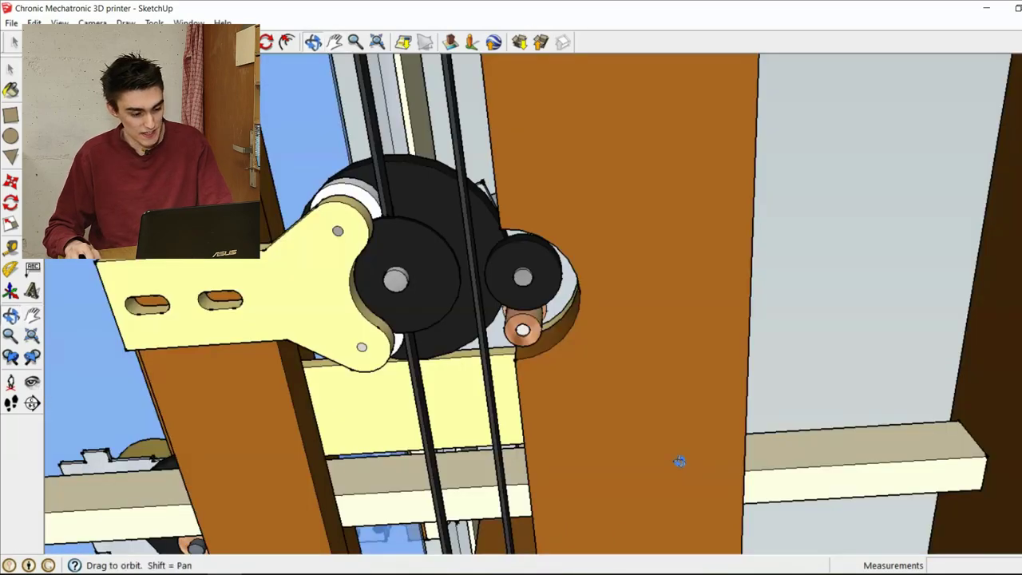
{"action": "left_click_drag", "start_coordinate": [679, 461], "coordinate": [803, 318]}
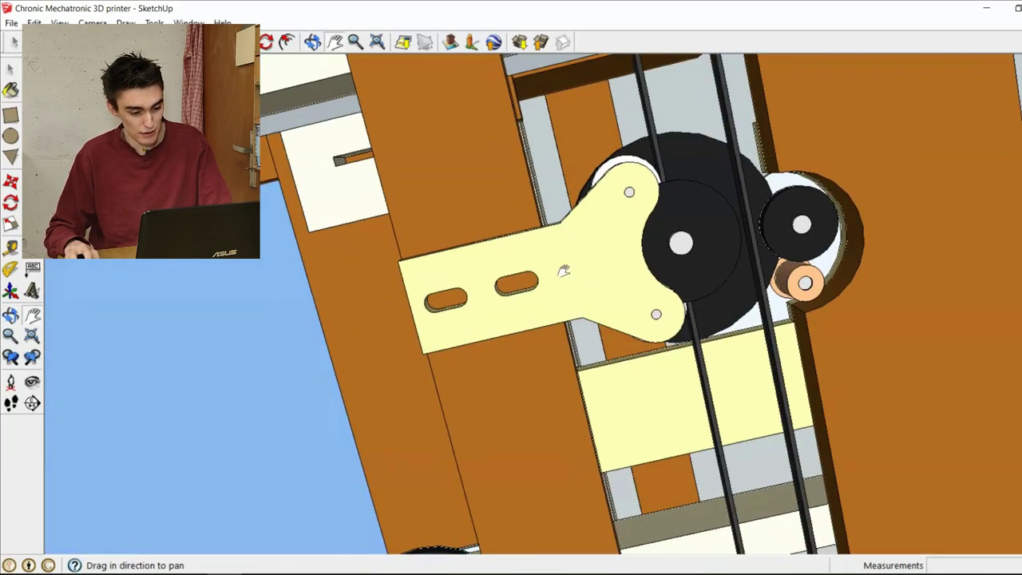
{"action": "left_click_drag", "start_coordinate": [564, 272], "coordinate": [628, 305]}
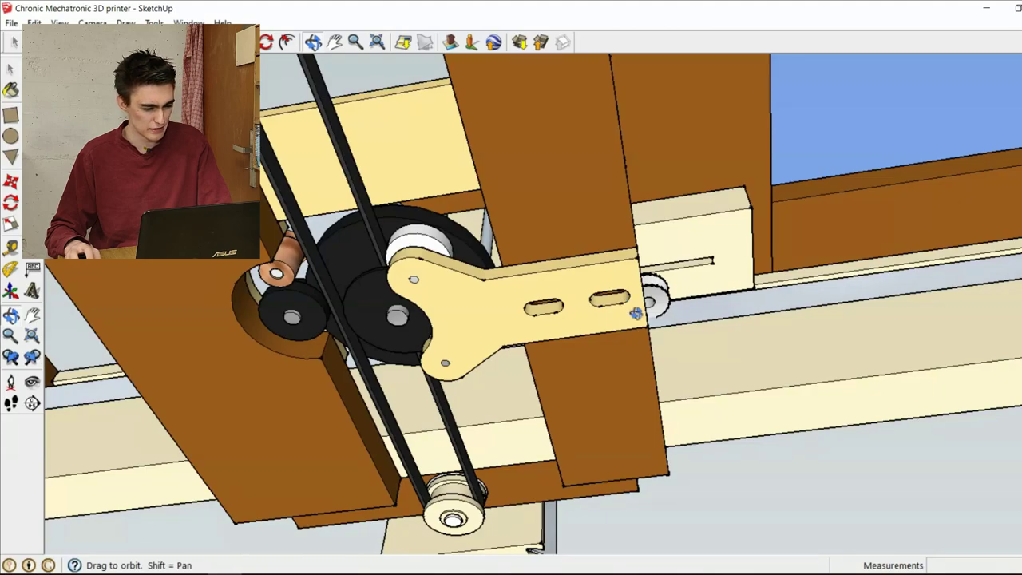
{"action": "left_click_drag", "start_coordinate": [629, 321], "coordinate": [490, 225]}
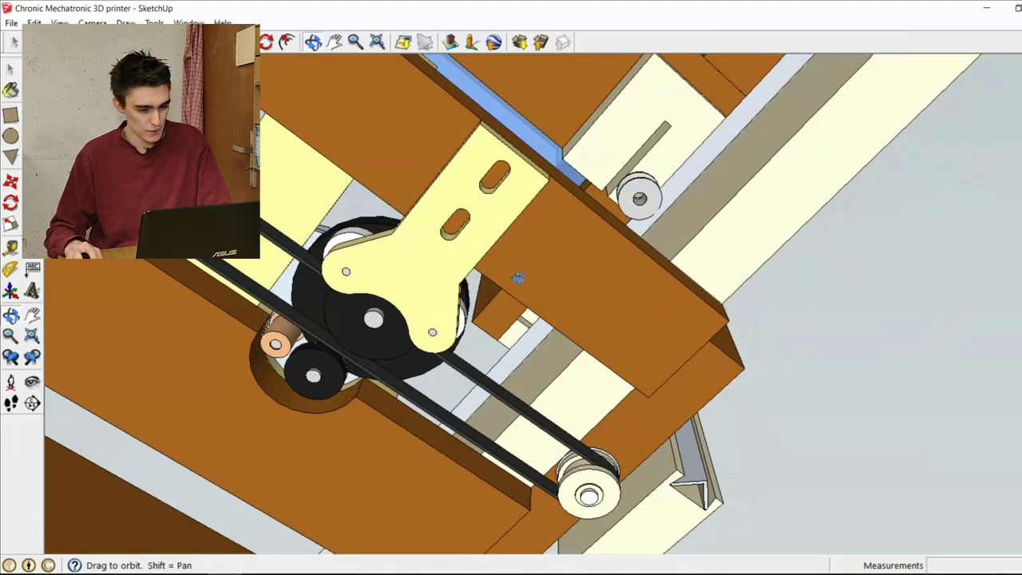
{"action": "left_click_drag", "start_coordinate": [517, 277], "coordinate": [530, 230]}
{"action": "left_click_drag", "start_coordinate": [607, 240], "coordinate": [976, 357]}
{"action": "middle_click_drag", "start_coordinate": [976, 357], "coordinate": [839, 298]}
{"action": "left_click_drag", "start_coordinate": [841, 297], "coordinate": [691, 173]}
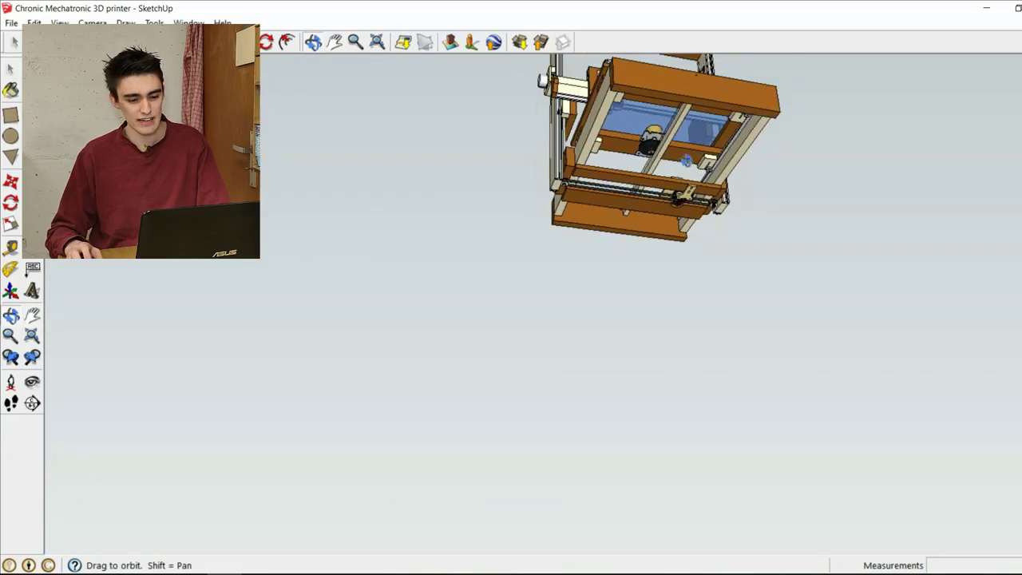
Step: Examine the printer base from close range and the glass print bed on its wooden carriage
{"action": "scroll", "coordinate": [670, 134], "scroll_direction": "up", "scroll_amount": 5}
{"action": "middle_click_drag", "start_coordinate": [833, 148], "coordinate": [495, 520], "text": "shift"}
{"action": "middle_click_drag", "start_coordinate": [547, 88], "coordinate": [753, 368], "text": "shift"}
{"action": "scroll", "coordinate": [590, 321], "scroll_direction": "up", "scroll_amount": 4}
{"action": "scroll", "coordinate": [590, 321], "scroll_direction": "up", "scroll_amount": 3}
{"action": "middle_click_drag", "start_coordinate": [714, 321], "coordinate": [753, 248], "text": "shift"}
{"action": "mouse_move", "coordinate": [906, 326]}
{"action": "middle_mouse_down"}
{"action": "mouse_move", "coordinate": [417, 253]}
{"action": "mouse_move", "coordinate": [662, 226]}
{"action": "mouse_move", "coordinate": [792, 115]}
{"action": "middle_mouse_up"}
{"action": "scroll", "coordinate": [481, 249], "scroll_direction": "up", "scroll_amount": 4}
{"action": "middle_click_drag", "start_coordinate": [519, 263], "coordinate": [935, 137], "text": "shift"}
{"action": "scroll", "coordinate": [780, 171], "scroll_direction": "down", "scroll_amount": 10}
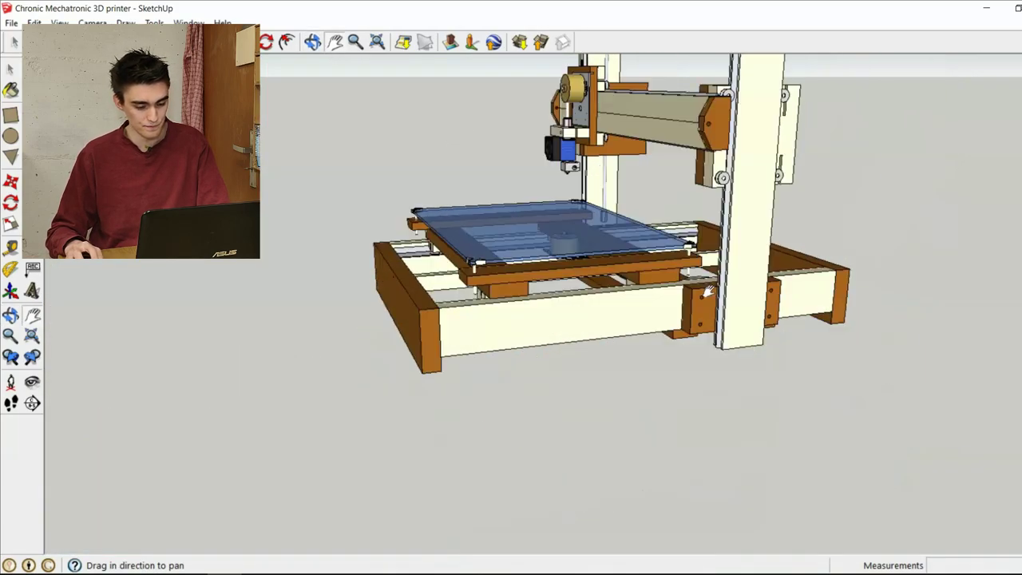
{"action": "left_click_drag", "start_coordinate": [707, 292], "coordinate": [771, 314]}
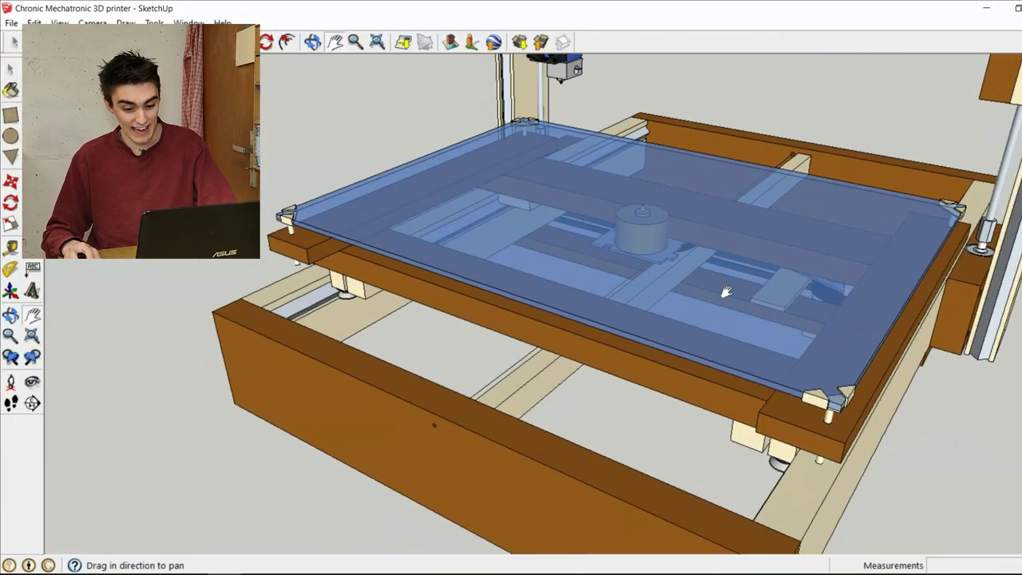
{"action": "middle_click_drag", "start_coordinate": [724, 290], "coordinate": [823, 234]}
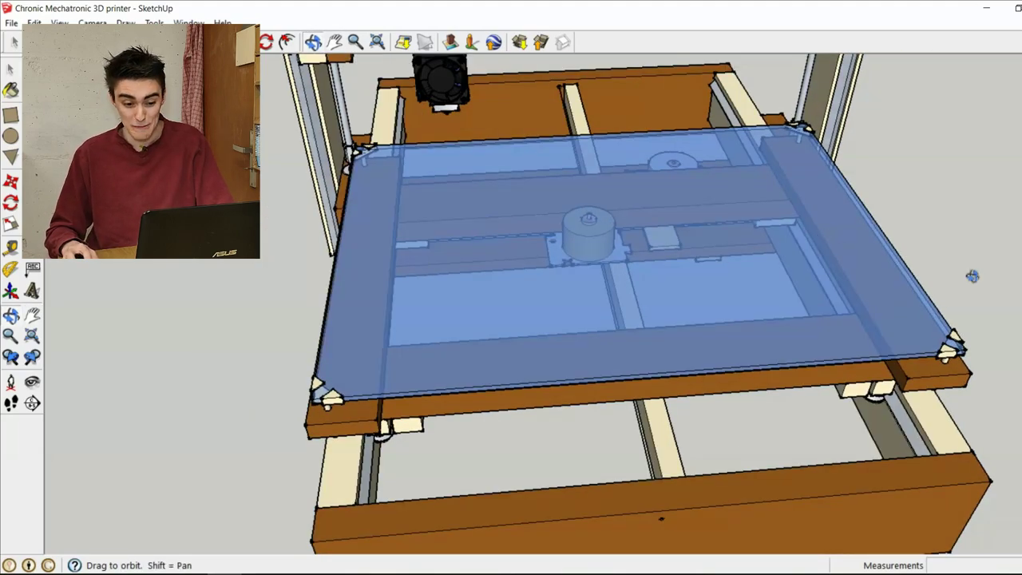
{"action": "mouse_move", "coordinate": [972, 276]}
{"action": "middle_mouse_down"}
{"action": "mouse_move", "coordinate": [783, 316]}
{"action": "mouse_move", "coordinate": [591, 335]}
{"action": "mouse_move", "coordinate": [934, 296]}
{"action": "mouse_move", "coordinate": [797, 293]}
{"action": "mouse_move", "coordinate": [825, 332]}
{"action": "mouse_move", "coordinate": [874, 318]}
{"action": "middle_mouse_up"}
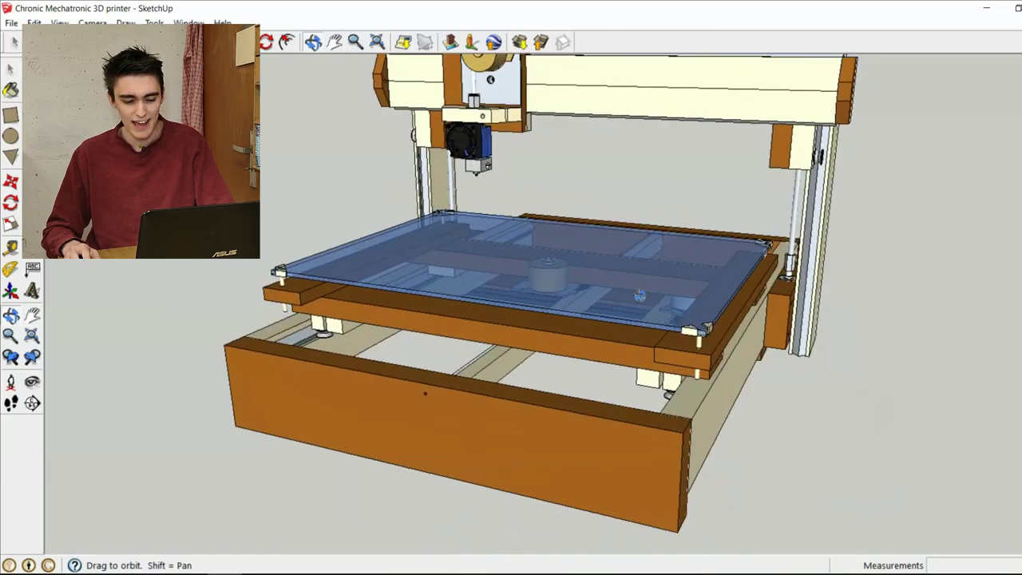
Step: Inspect the triangular corner clips that hold the glass plate at the bed's front corner
{"action": "scroll", "coordinate": [639, 296], "scroll_direction": "up", "scroll_amount": 3}
{"action": "mouse_move", "coordinate": [717, 393]}
{"action": "middle_mouse_down", "text": "shift"}
{"action": "mouse_move", "coordinate": [703, 307]}
{"action": "mouse_move", "coordinate": [608, 362]}
{"action": "mouse_move", "coordinate": [764, 256]}
{"action": "mouse_move", "coordinate": [733, 361]}
{"action": "mouse_move", "coordinate": [754, 285]}
{"action": "middle_mouse_up", "text": "shift"}
{"action": "scroll", "coordinate": [607, 361], "scroll_direction": "up", "scroll_amount": 3}
{"action": "scroll", "coordinate": [744, 286], "scroll_direction": "down", "scroll_amount": 5}
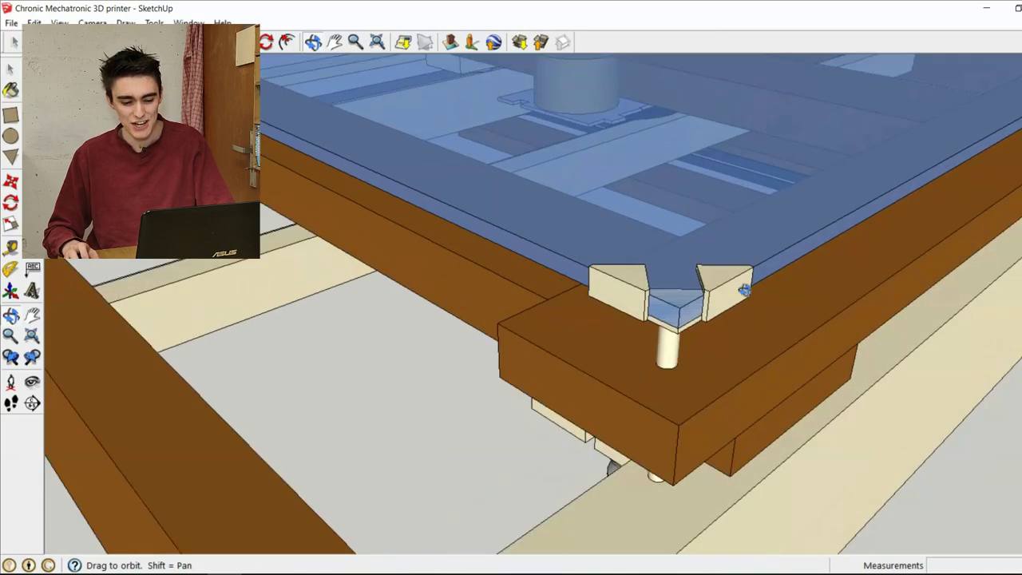
{"action": "scroll", "coordinate": [710, 328], "scroll_direction": "up", "scroll_amount": 4}
{"action": "scroll", "coordinate": [711, 328], "scroll_direction": "up", "scroll_amount": 1}
{"action": "middle_click_drag", "start_coordinate": [710, 328], "coordinate": [878, 302], "text": "shift"}
{"action": "mouse_move", "coordinate": [630, 326]}
{"action": "middle_mouse_down", "text": "shift"}
{"action": "mouse_move", "coordinate": [692, 334]}
{"action": "mouse_move", "coordinate": [701, 303]}
{"action": "mouse_move", "coordinate": [669, 358]}
{"action": "mouse_move", "coordinate": [735, 203]}
{"action": "mouse_move", "coordinate": [624, 413]}
{"action": "mouse_move", "coordinate": [742, 335]}
{"action": "mouse_move", "coordinate": [660, 349]}
{"action": "mouse_move", "coordinate": [631, 289]}
{"action": "mouse_move", "coordinate": [678, 232]}
{"action": "mouse_move", "coordinate": [799, 221]}
{"action": "mouse_move", "coordinate": [770, 245]}
{"action": "middle_mouse_up", "text": "shift"}
{"action": "mouse_move", "coordinate": [684, 285]}
{"action": "middle_mouse_down"}
{"action": "mouse_move", "coordinate": [634, 284]}
{"action": "mouse_move", "coordinate": [765, 194]}
{"action": "mouse_move", "coordinate": [666, 222]}
{"action": "mouse_move", "coordinate": [817, 138]}
{"action": "mouse_move", "coordinate": [799, 199]}
{"action": "mouse_move", "coordinate": [861, 297]}
{"action": "mouse_move", "coordinate": [739, 369]}
{"action": "mouse_move", "coordinate": [719, 444]}
{"action": "mouse_move", "coordinate": [643, 422]}
{"action": "mouse_move", "coordinate": [682, 410]}
{"action": "mouse_move", "coordinate": [296, 404]}
{"action": "mouse_move", "coordinate": [8, 338]}
{"action": "mouse_move", "coordinate": [721, 265]}
{"action": "mouse_move", "coordinate": [449, 390]}
{"action": "mouse_move", "coordinate": [755, 199]}
{"action": "middle_mouse_up"}
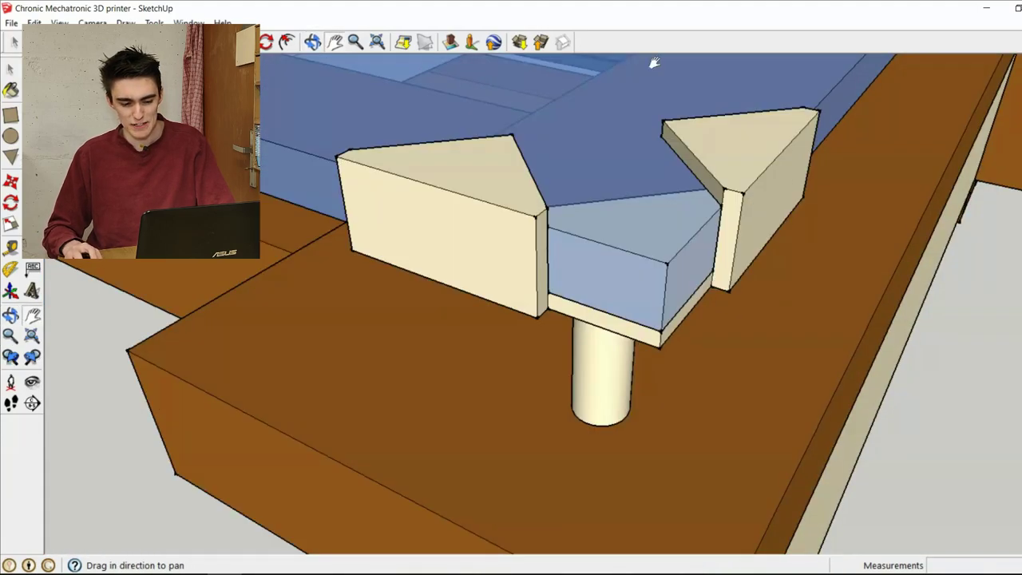
{"action": "middle_click_drag", "start_coordinate": [671, 75], "coordinate": [657, 176], "text": "shift"}
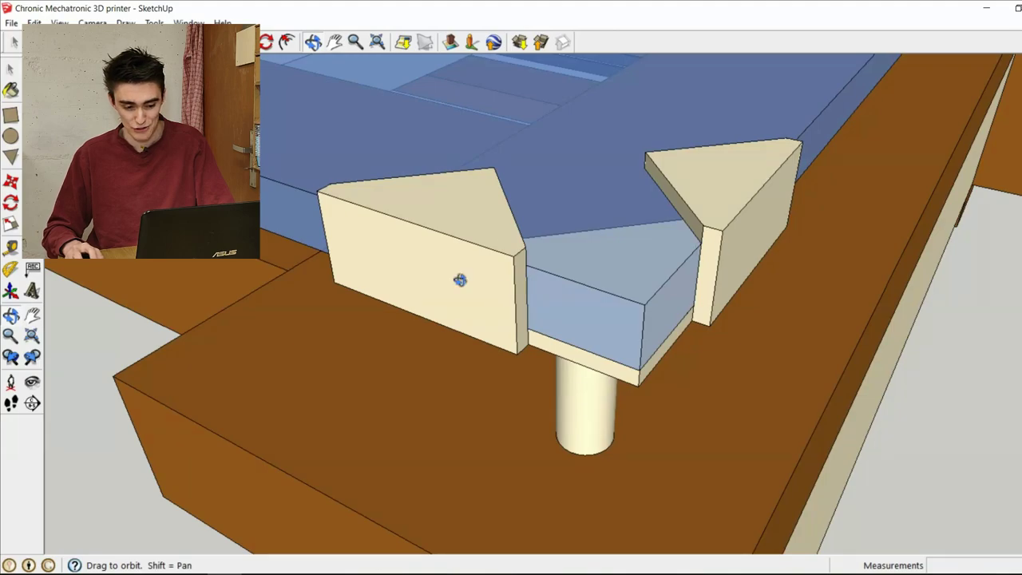
{"action": "mouse_move", "coordinate": [647, 370]}
{"action": "middle_mouse_down"}
{"action": "mouse_move", "coordinate": [691, 333]}
{"action": "mouse_move", "coordinate": [679, 336]}
{"action": "middle_mouse_up"}
{"action": "mouse_move", "coordinate": [700, 369]}
{"action": "middle_mouse_down", "text": "shift"}
{"action": "mouse_move", "coordinate": [643, 168]}
{"action": "mouse_move", "coordinate": [703, 328]}
{"action": "mouse_move", "coordinate": [642, 221]}
{"action": "mouse_move", "coordinate": [699, 110]}
{"action": "mouse_move", "coordinate": [723, 242]}
{"action": "middle_mouse_up", "text": "shift"}
{"action": "mouse_move", "coordinate": [714, 198]}
{"action": "middle_mouse_down"}
{"action": "mouse_move", "coordinate": [660, 184]}
{"action": "mouse_move", "coordinate": [635, 237]}
{"action": "middle_mouse_up"}
{"action": "mouse_move", "coordinate": [332, 185]}
{"action": "middle_mouse_down"}
{"action": "mouse_move", "coordinate": [679, 352]}
{"action": "mouse_move", "coordinate": [703, 359]}
{"action": "mouse_move", "coordinate": [733, 325]}
{"action": "middle_mouse_up"}
{"action": "mouse_move", "coordinate": [738, 281]}
{"action": "middle_mouse_down"}
{"action": "mouse_move", "coordinate": [728, 297]}
{"action": "mouse_move", "coordinate": [808, 219]}
{"action": "mouse_move", "coordinate": [742, 335]}
{"action": "mouse_move", "coordinate": [782, 308]}
{"action": "middle_mouse_up"}
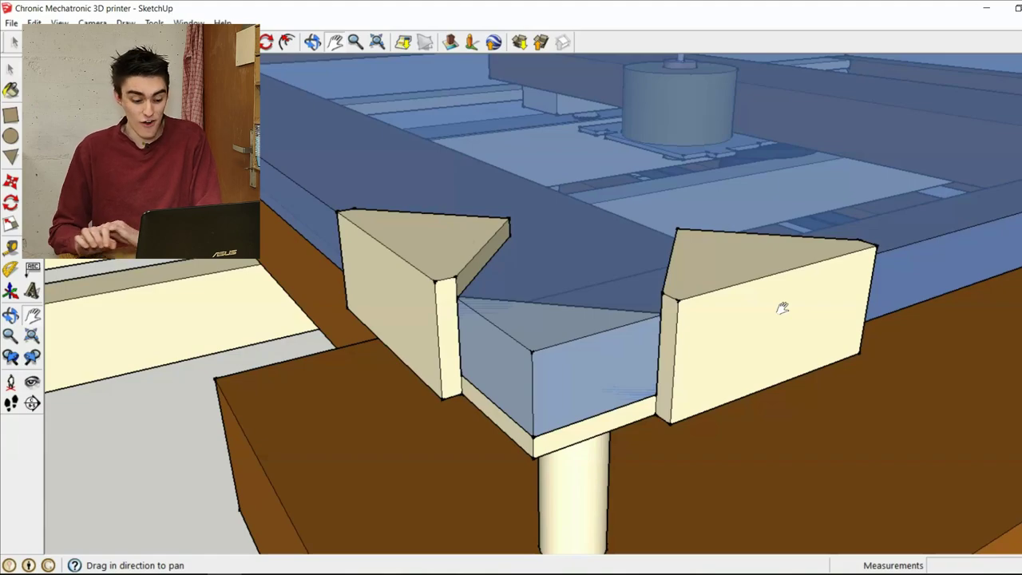
Step: Examine the front corner's glass holder and support pin from opposite sides of the wooden bed carriage
{"action": "middle_click_drag", "start_coordinate": [654, 147], "coordinate": [669, 119], "text": "shift"}
{"action": "middle_click_drag", "start_coordinate": [730, 255], "coordinate": [755, 340]}
{"action": "middle_click_drag", "start_coordinate": [755, 339], "coordinate": [823, 267], "text": "shift"}
{"action": "scroll", "coordinate": [637, 283], "scroll_direction": "down", "scroll_amount": 2}
{"action": "scroll", "coordinate": [637, 284], "scroll_direction": "down", "scroll_amount": 3}
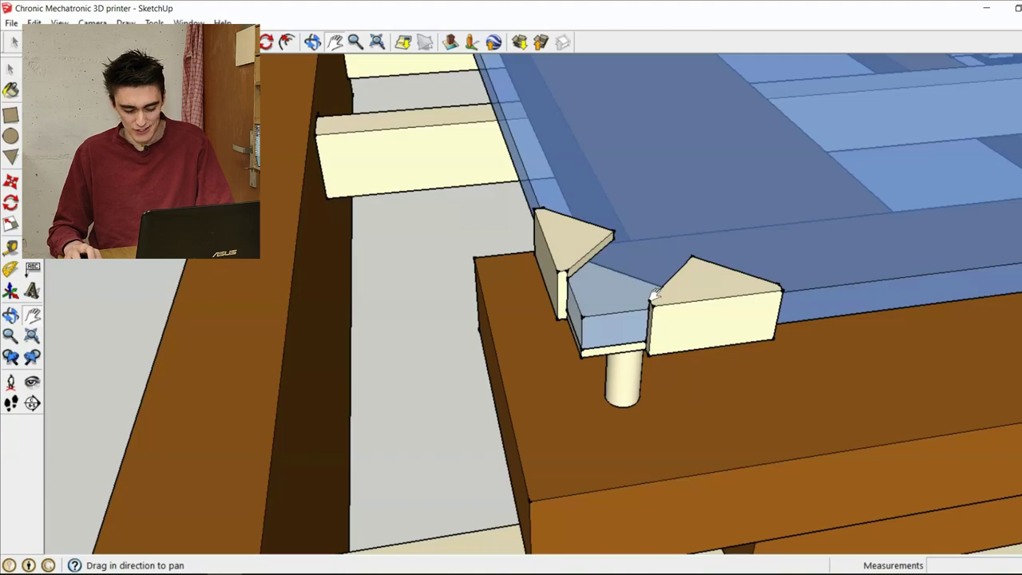
{"action": "mouse_move", "coordinate": [655, 311]}
{"action": "middle_mouse_down"}
{"action": "mouse_move", "coordinate": [858, 288]}
{"action": "mouse_move", "coordinate": [657, 304]}
{"action": "mouse_move", "coordinate": [731, 291]}
{"action": "middle_mouse_up"}
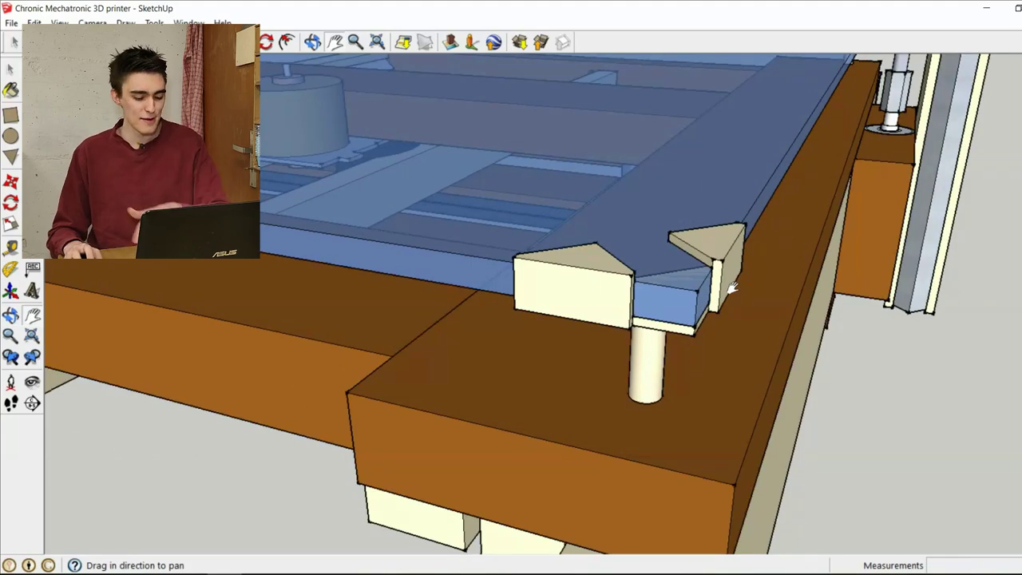
{"action": "mouse_move", "coordinate": [737, 281]}
{"action": "middle_mouse_down", "text": "shift"}
{"action": "mouse_move", "coordinate": [748, 299]}
{"action": "mouse_move", "coordinate": [516, 342]}
{"action": "middle_mouse_up", "text": "shift"}
{"action": "middle_click_drag", "start_coordinate": [767, 351], "coordinate": [633, 242], "text": "shift"}
{"action": "mouse_move", "coordinate": [717, 294]}
{"action": "middle_mouse_down"}
{"action": "mouse_move", "coordinate": [698, 336]}
{"action": "mouse_move", "coordinate": [705, 322]}
{"action": "mouse_move", "coordinate": [678, 345]}
{"action": "mouse_move", "coordinate": [557, 316]}
{"action": "middle_mouse_up"}
{"action": "left_click_drag", "start_coordinate": [558, 316], "coordinate": [678, 285]}
{"action": "mouse_move", "coordinate": [678, 285]}
{"action": "middle_mouse_down"}
{"action": "mouse_move", "coordinate": [522, 290]}
{"action": "mouse_move", "coordinate": [679, 280]}
{"action": "middle_mouse_up"}
Step: Examine the complete print bed and its position on the base below the print head
{"action": "scroll", "coordinate": [679, 279], "scroll_direction": "down", "scroll_amount": 8}
{"action": "scroll", "coordinate": [927, 269], "scroll_direction": "down", "scroll_amount": 1}
{"action": "left_click_drag", "start_coordinate": [924, 297], "coordinate": [920, 388]}
{"action": "mouse_move", "coordinate": [921, 389]}
{"action": "middle_mouse_down"}
{"action": "mouse_move", "coordinate": [933, 397]}
{"action": "mouse_move", "coordinate": [729, 277]}
{"action": "middle_mouse_up"}
{"action": "left_click_drag", "start_coordinate": [729, 277], "coordinate": [762, 324]}
{"action": "mouse_move", "coordinate": [763, 324]}
{"action": "middle_mouse_down"}
{"action": "mouse_move", "coordinate": [808, 245]}
{"action": "mouse_move", "coordinate": [799, 333]}
{"action": "mouse_move", "coordinate": [853, 359]}
{"action": "middle_mouse_up"}
{"action": "middle_click_drag", "start_coordinate": [853, 359], "coordinate": [878, 314], "text": "shift"}
{"action": "mouse_move", "coordinate": [878, 313]}
{"action": "middle_mouse_down"}
{"action": "mouse_move", "coordinate": [817, 284]}
{"action": "mouse_move", "coordinate": [591, 226]}
{"action": "mouse_move", "coordinate": [739, 343]}
{"action": "mouse_move", "coordinate": [763, 345]}
{"action": "middle_mouse_up"}
{"action": "middle_click_drag", "start_coordinate": [941, 242], "coordinate": [801, 207], "text": "shift"}
{"action": "mouse_move", "coordinate": [801, 335]}
{"action": "middle_mouse_down"}
{"action": "mouse_move", "coordinate": [845, 340]}
{"action": "mouse_move", "coordinate": [839, 320]}
{"action": "mouse_move", "coordinate": [727, 299]}
{"action": "mouse_move", "coordinate": [756, 322]}
{"action": "mouse_move", "coordinate": [760, 311]}
{"action": "mouse_move", "coordinate": [835, 328]}
{"action": "mouse_move", "coordinate": [920, 289]}
{"action": "middle_mouse_up"}
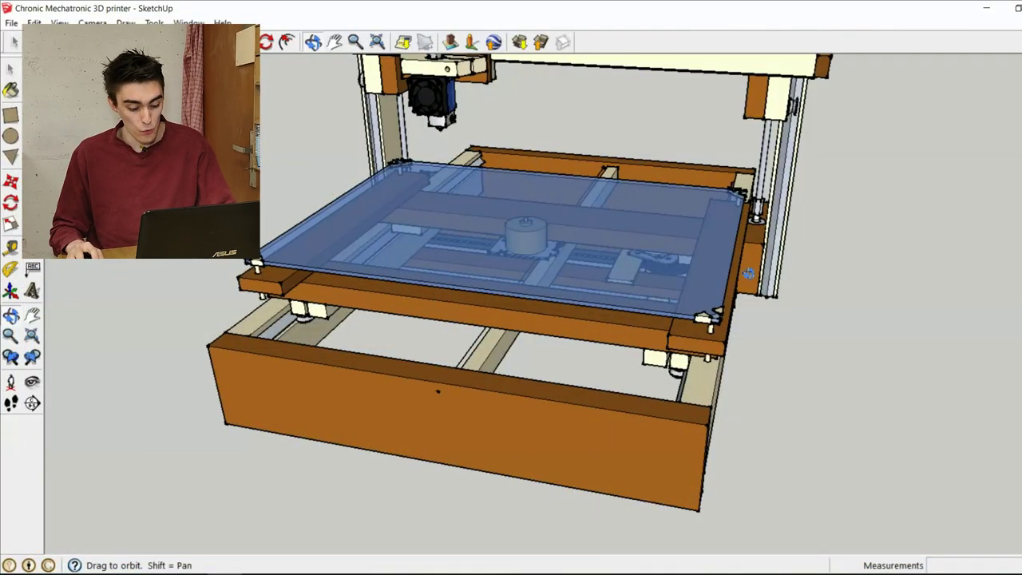
{"action": "mouse_move", "coordinate": [719, 279]}
{"action": "middle_mouse_down", "text": "shift"}
{"action": "mouse_move", "coordinate": [737, 298]}
{"action": "mouse_move", "coordinate": [716, 272]}
{"action": "middle_mouse_up", "text": "shift"}
Step: Inspect the pin passing through the wooden carriage below the glass corner, and view the whole bed with the gantry
{"action": "scroll", "coordinate": [717, 286], "scroll_direction": "up", "scroll_amount": 5}
{"action": "mouse_move", "coordinate": [719, 313]}
{"action": "middle_mouse_down", "text": "shift"}
{"action": "mouse_move", "coordinate": [687, 240]}
{"action": "mouse_move", "coordinate": [758, 416]}
{"action": "mouse_move", "coordinate": [726, 235]}
{"action": "mouse_move", "coordinate": [671, 386]}
{"action": "mouse_move", "coordinate": [849, 359]}
{"action": "mouse_move", "coordinate": [671, 391]}
{"action": "middle_mouse_up", "text": "shift"}
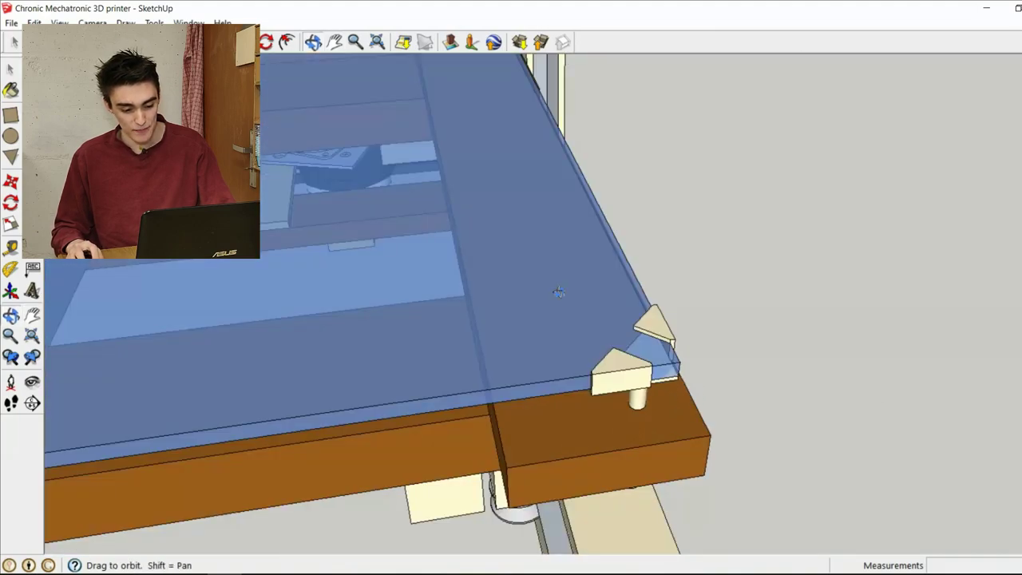
{"action": "middle_click_drag", "start_coordinate": [622, 342], "coordinate": [673, 495], "text": "shift"}
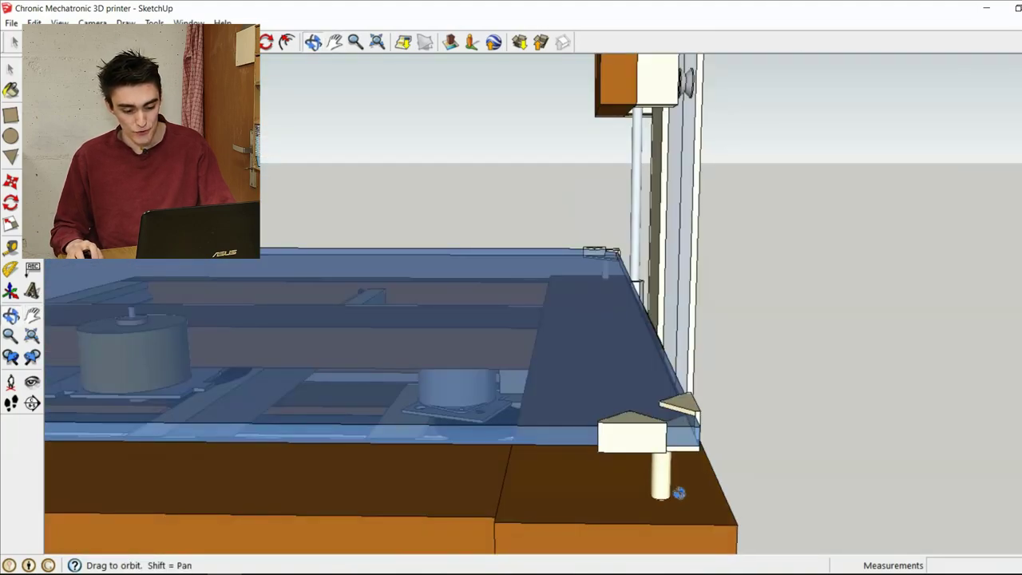
{"action": "middle_click_drag", "start_coordinate": [585, 442], "coordinate": [816, 389], "text": "shift"}
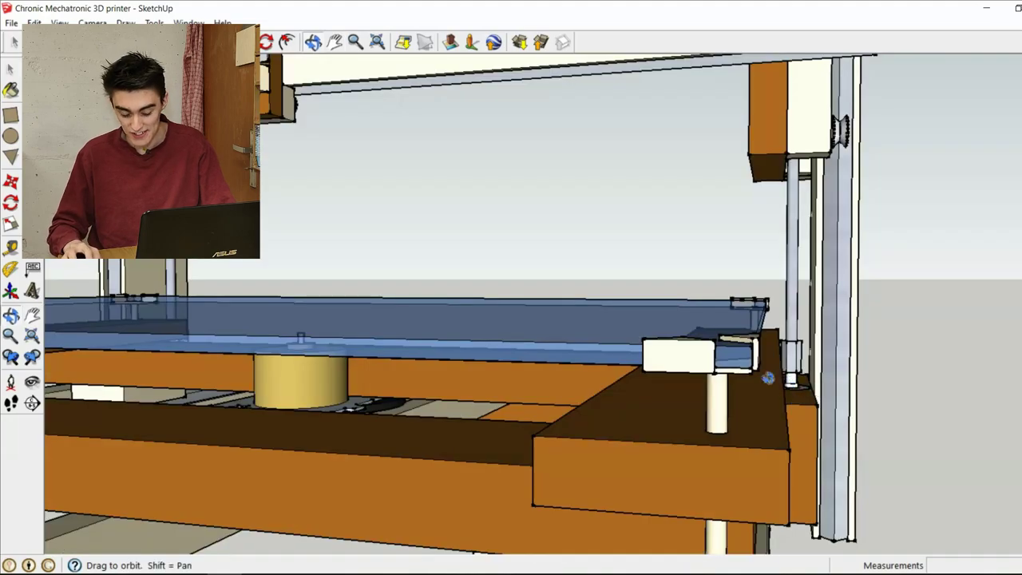
{"action": "mouse_move", "coordinate": [718, 451]}
{"action": "middle_mouse_down", "text": "shift"}
{"action": "mouse_move", "coordinate": [717, 418]}
{"action": "mouse_move", "coordinate": [670, 484]}
{"action": "middle_mouse_up", "text": "shift"}
{"action": "middle_click_drag", "start_coordinate": [670, 484], "coordinate": [661, 428], "text": "shift"}
{"action": "mouse_move", "coordinate": [699, 397]}
{"action": "middle_mouse_down", "text": "shift"}
{"action": "mouse_move", "coordinate": [678, 413]}
{"action": "mouse_move", "coordinate": [571, 393]}
{"action": "middle_mouse_up", "text": "shift"}
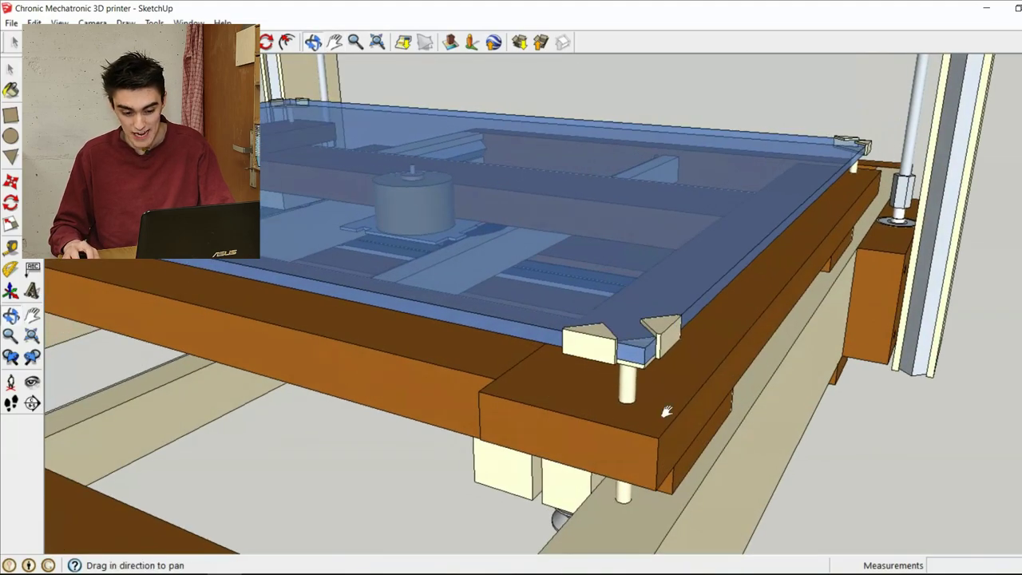
{"action": "middle_click_drag", "start_coordinate": [667, 411], "coordinate": [667, 315], "text": "shift"}
{"action": "middle_click_drag", "start_coordinate": [504, 366], "coordinate": [703, 367]}
{"action": "middle_click_drag", "start_coordinate": [703, 368], "coordinate": [881, 292], "text": "shift"}
{"action": "middle_click_drag", "start_coordinate": [526, 308], "coordinate": [587, 293], "text": "shift"}
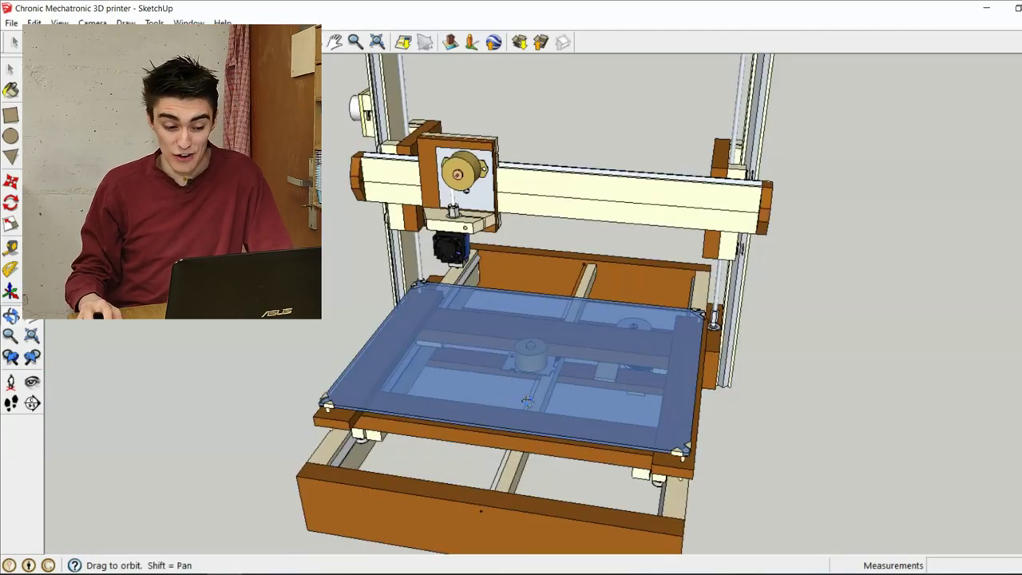
{"action": "middle_click_drag", "start_coordinate": [602, 361], "coordinate": [631, 370], "text": "shift"}
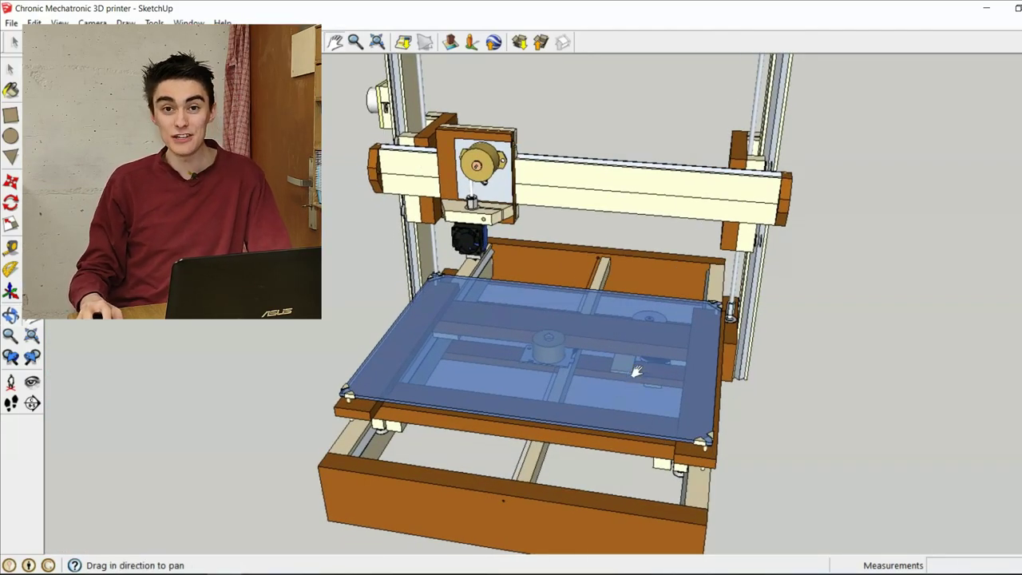
Step: Examine the glass print bed, the gantry and the upright frame from the front and from the side
{"action": "middle_click_drag", "start_coordinate": [654, 415], "coordinate": [764, 448]}
{"action": "middle_click_drag", "start_coordinate": [677, 388], "coordinate": [638, 322], "text": "shift"}
{"action": "middle_click_drag", "start_coordinate": [723, 335], "coordinate": [762, 345]}
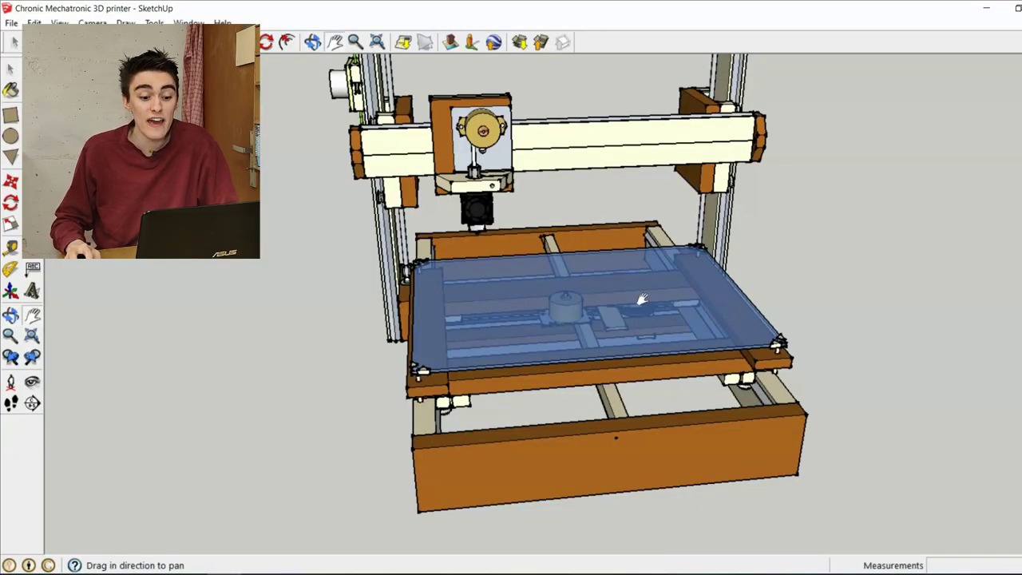
{"action": "left_click_drag", "start_coordinate": [642, 299], "coordinate": [662, 261]}
{"action": "mouse_move", "coordinate": [662, 260]}
{"action": "middle_mouse_down"}
{"action": "mouse_move", "coordinate": [551, 295]}
{"action": "mouse_move", "coordinate": [484, 360]}
{"action": "mouse_move", "coordinate": [603, 385]}
{"action": "mouse_move", "coordinate": [602, 350]}
{"action": "mouse_move", "coordinate": [630, 300]}
{"action": "mouse_move", "coordinate": [633, 368]}
{"action": "middle_mouse_up"}
{"action": "scroll", "coordinate": [485, 361], "scroll_direction": "up", "scroll_amount": 2}
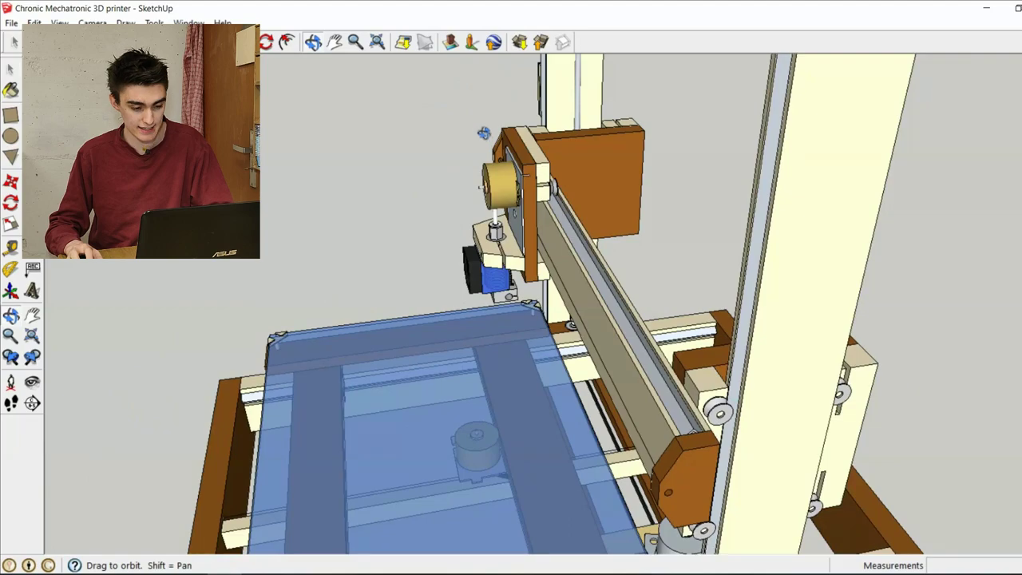
{"action": "mouse_move", "coordinate": [644, 394]}
{"action": "middle_mouse_down", "text": "shift"}
{"action": "mouse_move", "coordinate": [701, 463]}
{"action": "mouse_move", "coordinate": [677, 388]}
{"action": "mouse_move", "coordinate": [594, 393]}
{"action": "mouse_move", "coordinate": [617, 364]}
{"action": "mouse_move", "coordinate": [628, 432]}
{"action": "middle_mouse_up", "text": "shift"}
{"action": "scroll", "coordinate": [475, 142], "scroll_direction": "down", "scroll_amount": 3}
{"action": "middle_click_drag", "start_coordinate": [515, 124], "coordinate": [569, 206]}
{"action": "middle_click_drag", "start_coordinate": [560, 165], "coordinate": [573, 241]}
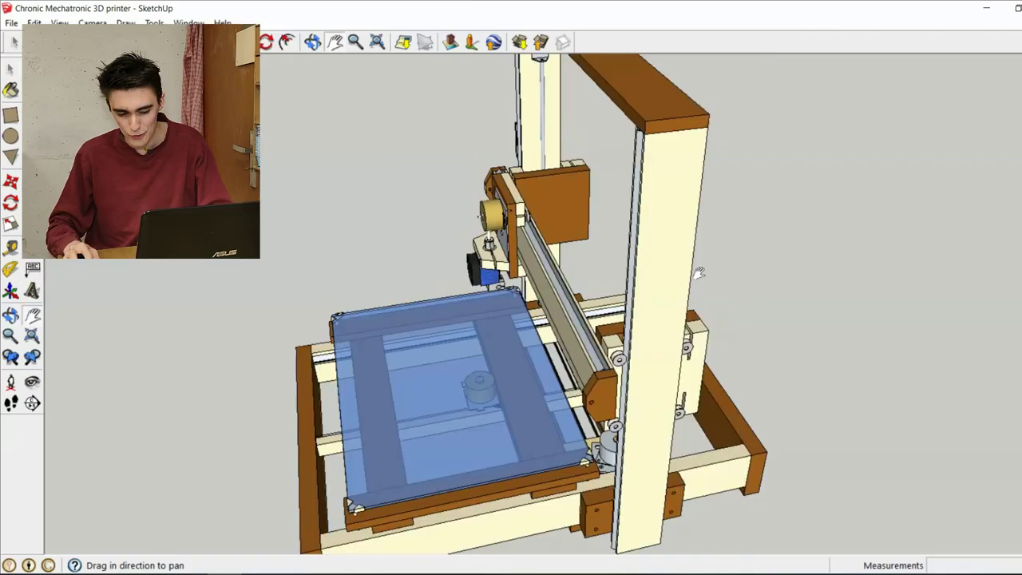
{"action": "middle_click_drag", "start_coordinate": [699, 272], "coordinate": [777, 298]}
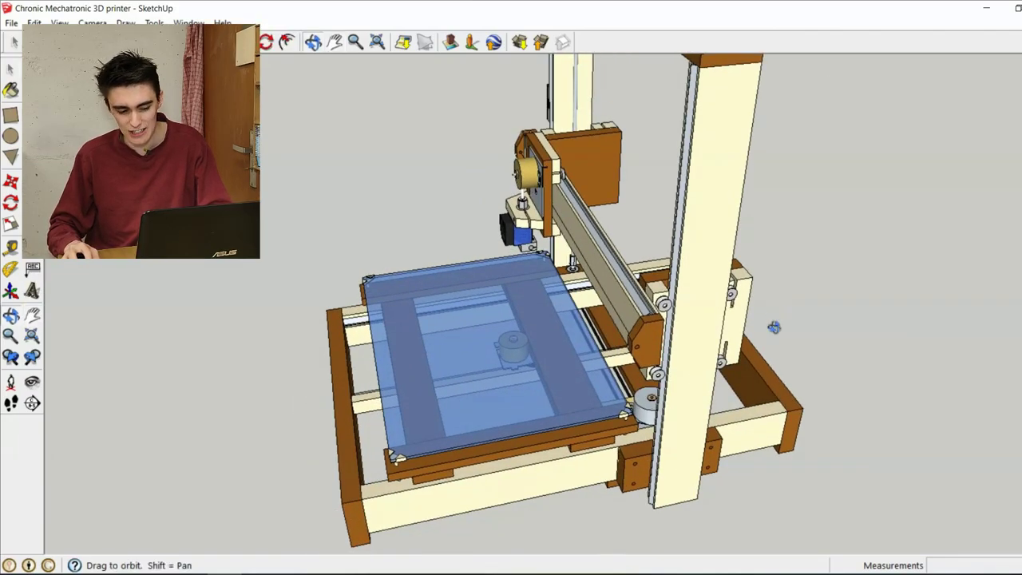
{"action": "middle_click_drag", "start_coordinate": [747, 352], "coordinate": [771, 276]}
Step: Inspect the horizontal crossbeam, its wooden end cap and the guide wheels, and view the print head carriage from the front
{"action": "scroll", "coordinate": [665, 275], "scroll_direction": "up", "scroll_amount": 5}
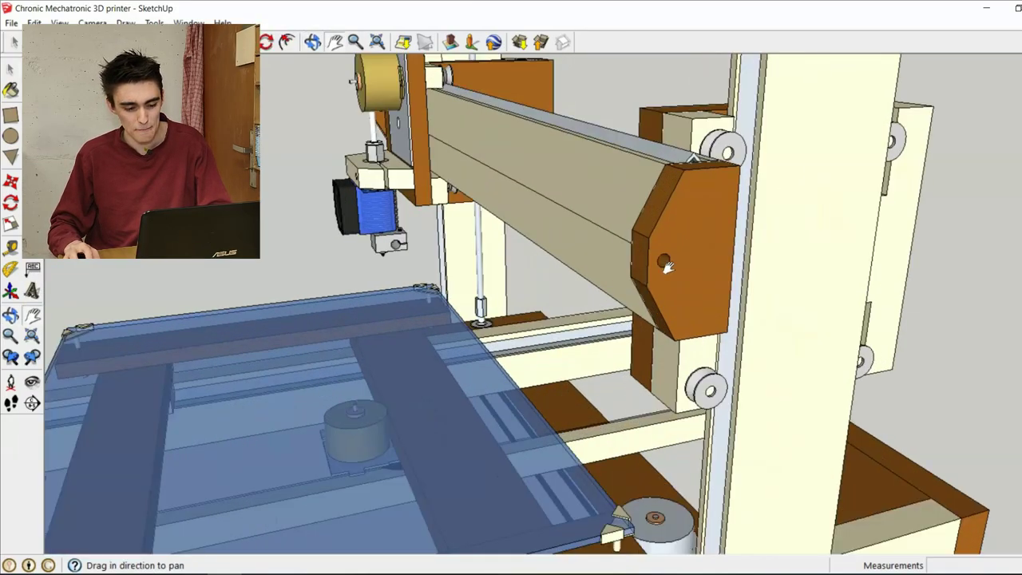
{"action": "mouse_move", "coordinate": [666, 268]}
{"action": "middle_mouse_down"}
{"action": "mouse_move", "coordinate": [719, 322]}
{"action": "mouse_move", "coordinate": [690, 226]}
{"action": "middle_mouse_up"}
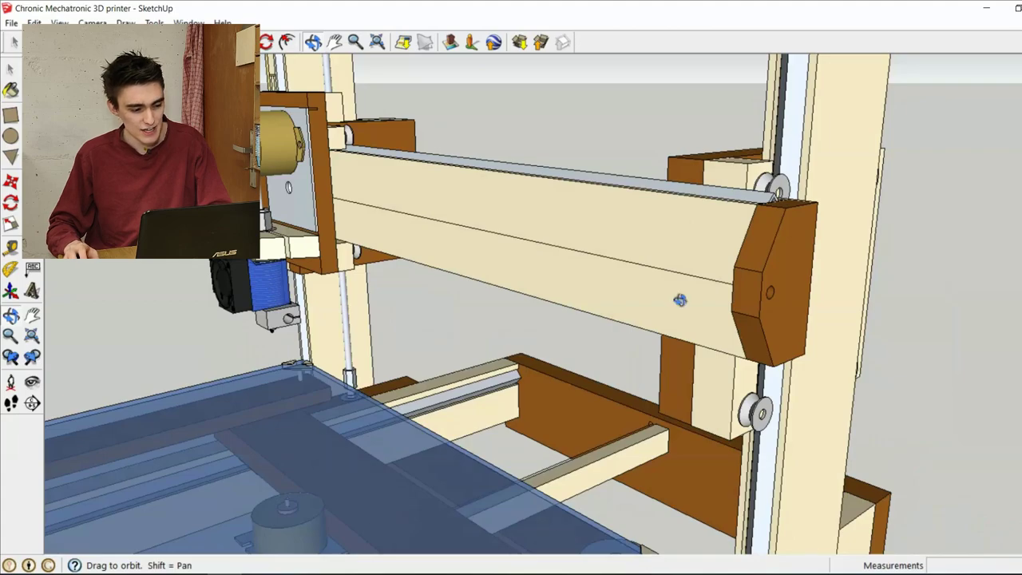
{"action": "scroll", "coordinate": [680, 301], "scroll_direction": "down", "scroll_amount": 3}
{"action": "middle_click_drag", "start_coordinate": [611, 257], "coordinate": [566, 300], "text": "shift"}
{"action": "middle_click_drag", "start_coordinate": [566, 300], "coordinate": [600, 290], "text": "shift"}
{"action": "middle_click_drag", "start_coordinate": [655, 351], "coordinate": [783, 348]}
{"action": "scroll", "coordinate": [784, 348], "scroll_direction": "down", "scroll_amount": 5}
{"action": "scroll", "coordinate": [607, 299], "scroll_direction": "up", "scroll_amount": 5}
{"action": "scroll", "coordinate": [630, 303], "scroll_direction": "up", "scroll_amount": 1}
{"action": "scroll", "coordinate": [372, 262], "scroll_direction": "down", "scroll_amount": 1}
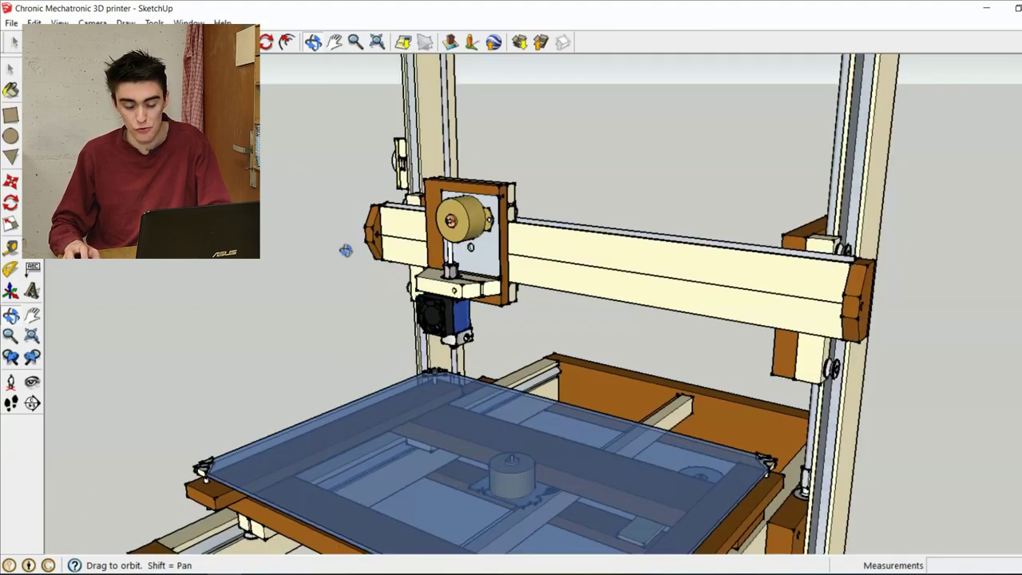
Step: Compare the crossbeam's end cap up close with its position on the upright in the complete printer
{"action": "middle_click_drag", "start_coordinate": [745, 290], "coordinate": [707, 349]}
{"action": "scroll", "coordinate": [707, 349], "scroll_direction": "up", "scroll_amount": 3}
{"action": "scroll", "coordinate": [706, 349], "scroll_direction": "down", "scroll_amount": 4}
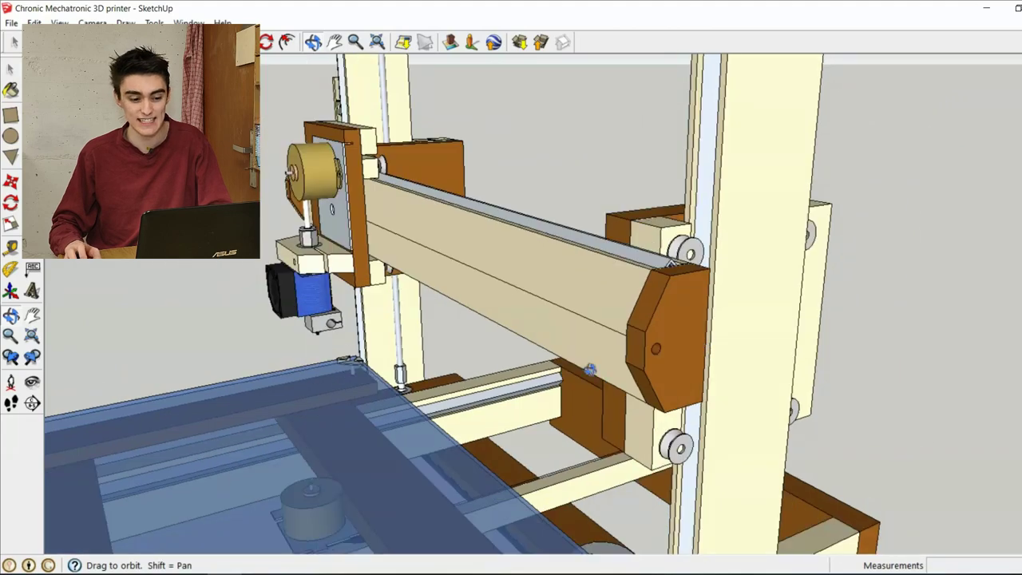
{"action": "scroll", "coordinate": [589, 370], "scroll_direction": "down", "scroll_amount": 1}
{"action": "scroll", "coordinate": [484, 346], "scroll_direction": "up", "scroll_amount": 1}
{"action": "scroll", "coordinate": [559, 320], "scroll_direction": "down", "scroll_amount": 5}
{"action": "scroll", "coordinate": [669, 205], "scroll_direction": "up", "scroll_amount": 4}
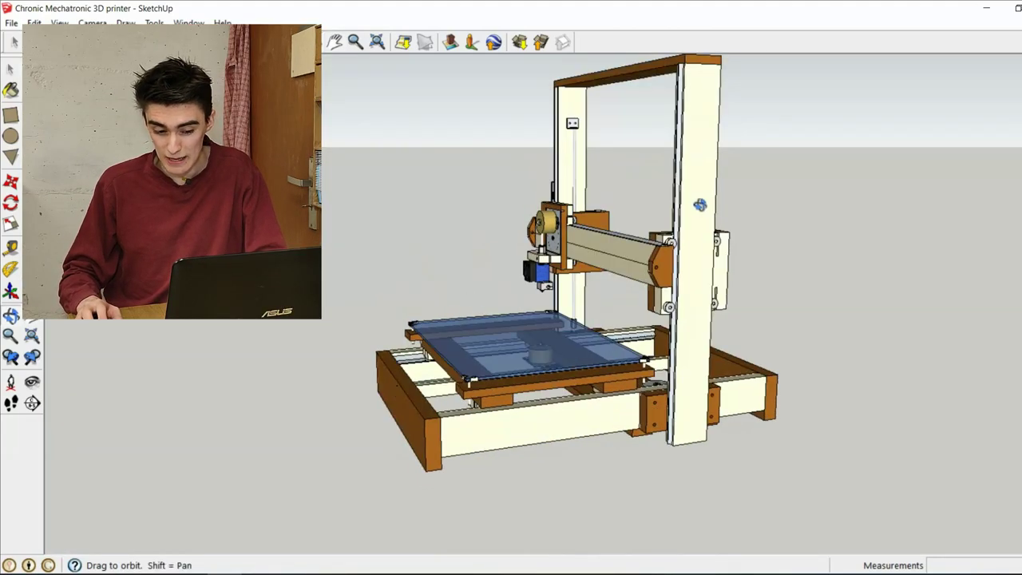
{"action": "scroll", "coordinate": [679, 245], "scroll_direction": "up", "scroll_amount": 2}
{"action": "mouse_move", "coordinate": [678, 244]}
{"action": "middle_mouse_down"}
{"action": "mouse_move", "coordinate": [639, 304]}
{"action": "mouse_move", "coordinate": [573, 314]}
{"action": "middle_mouse_up"}
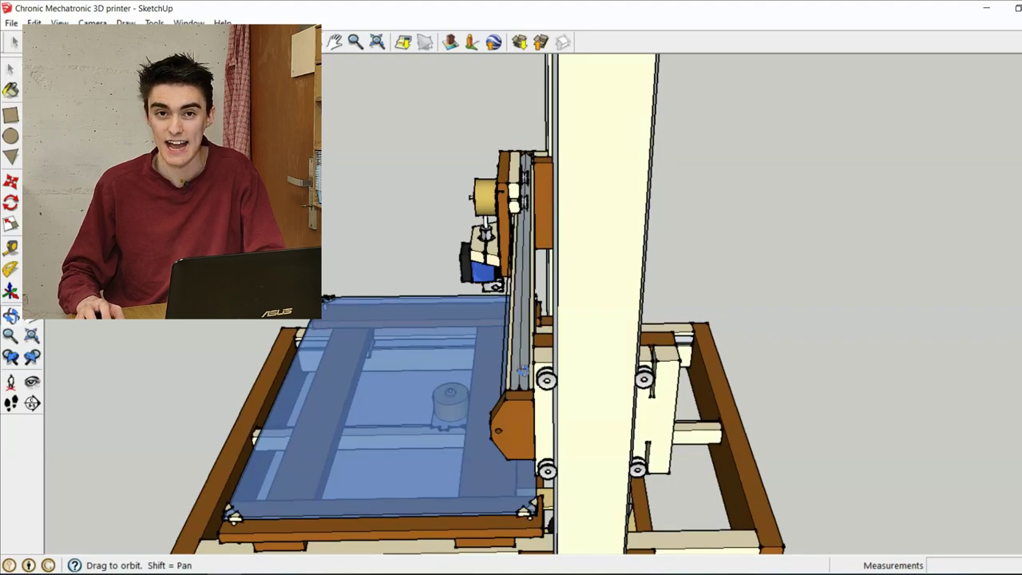
Step: Examine the crossbeam between the two uprights from the side, the front and above
{"action": "mouse_move", "coordinate": [847, 312]}
{"action": "middle_mouse_down", "text": "shift"}
{"action": "mouse_move", "coordinate": [833, 331]}
{"action": "mouse_move", "coordinate": [872, 459]}
{"action": "mouse_move", "coordinate": [834, 376]}
{"action": "mouse_move", "coordinate": [753, 409]}
{"action": "mouse_move", "coordinate": [731, 375]}
{"action": "mouse_move", "coordinate": [703, 383]}
{"action": "mouse_move", "coordinate": [559, 367]}
{"action": "middle_mouse_up", "text": "shift"}
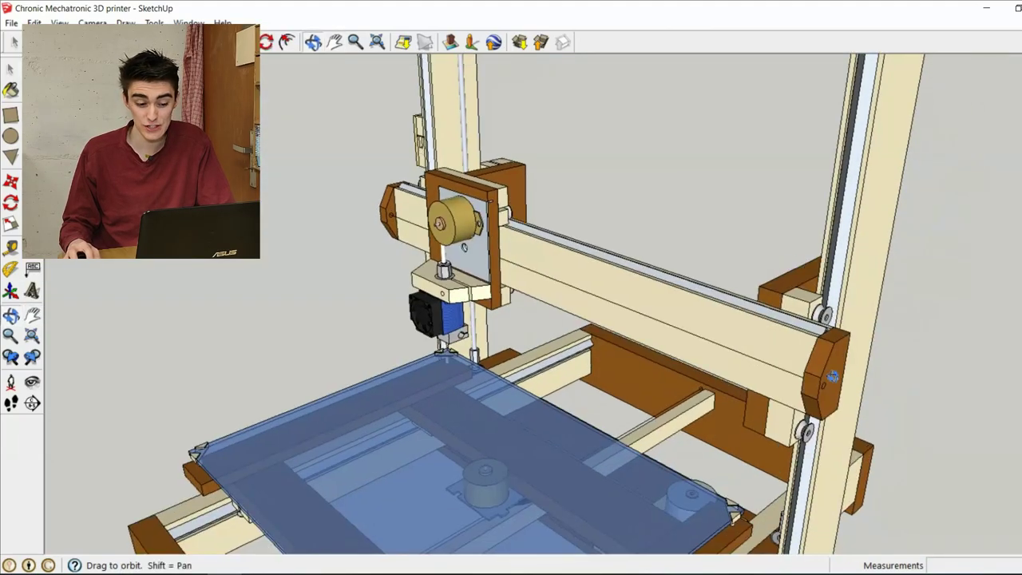
{"action": "mouse_move", "coordinate": [497, 493]}
{"action": "middle_mouse_down", "text": "shift"}
{"action": "mouse_move", "coordinate": [319, 519]}
{"action": "mouse_move", "coordinate": [125, 530]}
{"action": "mouse_move", "coordinate": [98, 347]}
{"action": "middle_mouse_up", "text": "shift"}
{"action": "middle_click_drag", "start_coordinate": [96, 239], "coordinate": [80, 233]}
{"action": "mouse_move", "coordinate": [723, 447]}
{"action": "middle_mouse_down"}
{"action": "mouse_move", "coordinate": [221, 393]}
{"action": "mouse_move", "coordinate": [103, 363]}
{"action": "middle_mouse_up"}
{"action": "mouse_move", "coordinate": [845, 143]}
{"action": "middle_mouse_down", "text": "shift"}
{"action": "mouse_move", "coordinate": [767, 206]}
{"action": "mouse_move", "coordinate": [542, 229]}
{"action": "middle_mouse_up", "text": "shift"}
{"action": "mouse_move", "coordinate": [339, 226]}
{"action": "middle_mouse_down", "text": "shift"}
{"action": "mouse_move", "coordinate": [406, 260]}
{"action": "mouse_move", "coordinate": [631, 276]}
{"action": "mouse_move", "coordinate": [807, 320]}
{"action": "middle_mouse_up", "text": "shift"}
{"action": "middle_click_drag", "start_coordinate": [506, 274], "coordinate": [438, 313], "text": "shift"}
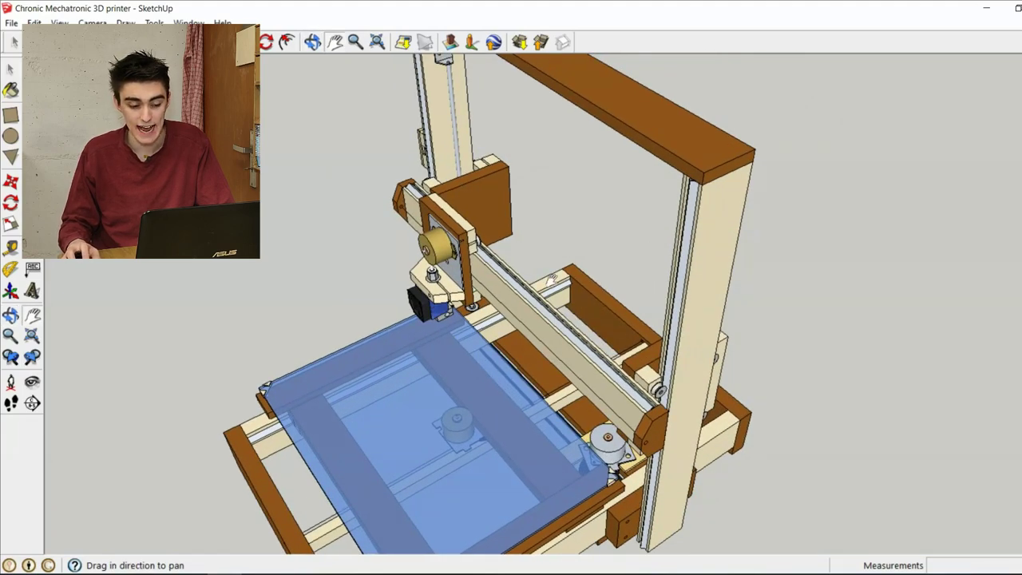
Step: Inspect the metal rail along the crossbeam's upper edge, and view the beam with the print head from the front
{"action": "scroll", "coordinate": [573, 317], "scroll_direction": "up", "scroll_amount": 5}
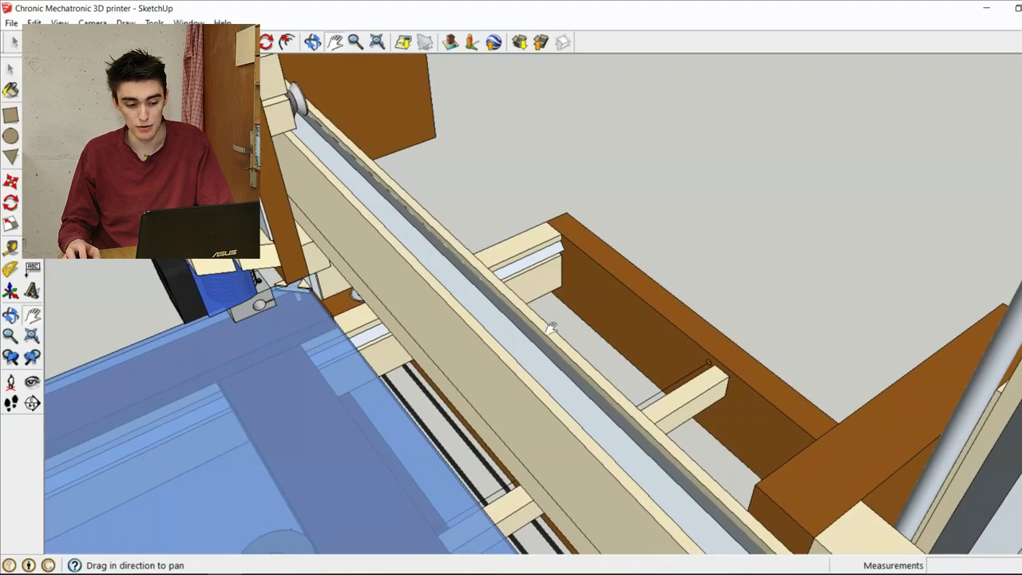
{"action": "scroll", "coordinate": [527, 340], "scroll_direction": "down", "scroll_amount": 3}
{"action": "scroll", "coordinate": [521, 345], "scroll_direction": "down", "scroll_amount": 3}
{"action": "mouse_move", "coordinate": [521, 345]}
{"action": "middle_mouse_down"}
{"action": "mouse_move", "coordinate": [501, 368]}
{"action": "mouse_move", "coordinate": [540, 367]}
{"action": "mouse_move", "coordinate": [618, 317]}
{"action": "middle_mouse_up"}
{"action": "scroll", "coordinate": [502, 368], "scroll_direction": "up", "scroll_amount": 2}
{"action": "mouse_move", "coordinate": [618, 317]}
{"action": "left_mouse_down"}
{"action": "mouse_move", "coordinate": [610, 339]}
{"action": "mouse_move", "coordinate": [558, 362]}
{"action": "left_mouse_up"}
{"action": "middle_click_drag", "start_coordinate": [562, 329], "coordinate": [647, 306]}
{"action": "scroll", "coordinate": [587, 292], "scroll_direction": "up", "scroll_amount": 2}
{"action": "mouse_move", "coordinate": [586, 292]}
{"action": "middle_mouse_down"}
{"action": "mouse_move", "coordinate": [541, 336]}
{"action": "mouse_move", "coordinate": [703, 320]}
{"action": "middle_mouse_up"}
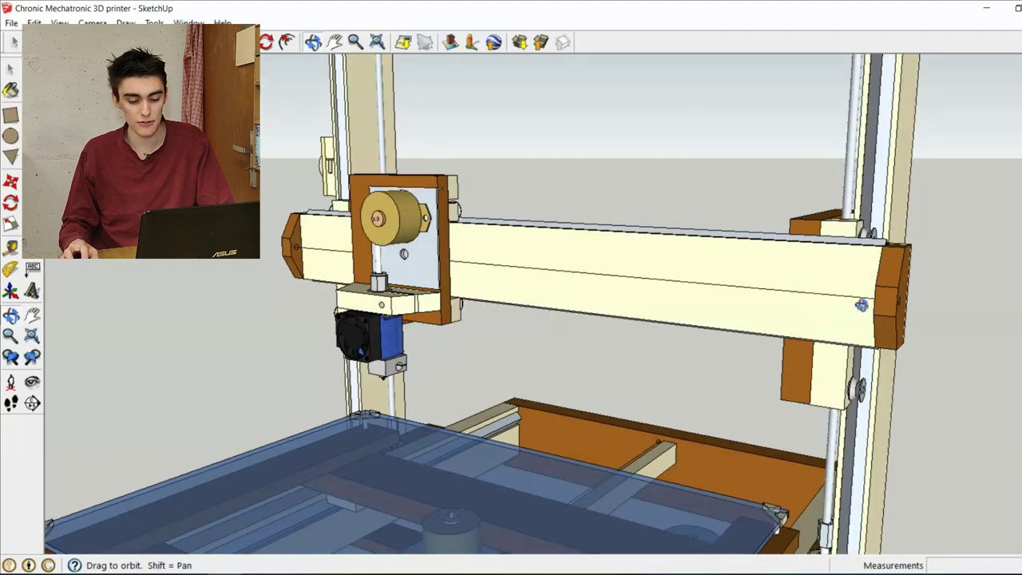
Step: Examine how the crossbeam connects to the wheeled carriage on the upright from several angles
{"action": "mouse_move", "coordinate": [903, 339]}
{"action": "middle_mouse_down"}
{"action": "mouse_move", "coordinate": [777, 307]}
{"action": "mouse_move", "coordinate": [723, 308]}
{"action": "mouse_move", "coordinate": [695, 336]}
{"action": "mouse_move", "coordinate": [564, 341]}
{"action": "mouse_move", "coordinate": [693, 313]}
{"action": "mouse_move", "coordinate": [603, 309]}
{"action": "mouse_move", "coordinate": [605, 285]}
{"action": "mouse_move", "coordinate": [628, 407]}
{"action": "mouse_move", "coordinate": [618, 377]}
{"action": "mouse_move", "coordinate": [645, 388]}
{"action": "mouse_move", "coordinate": [560, 208]}
{"action": "mouse_move", "coordinate": [548, 122]}
{"action": "mouse_move", "coordinate": [595, 275]}
{"action": "mouse_move", "coordinate": [589, 295]}
{"action": "middle_mouse_up"}
{"action": "scroll", "coordinate": [594, 275], "scroll_direction": "up", "scroll_amount": 2}
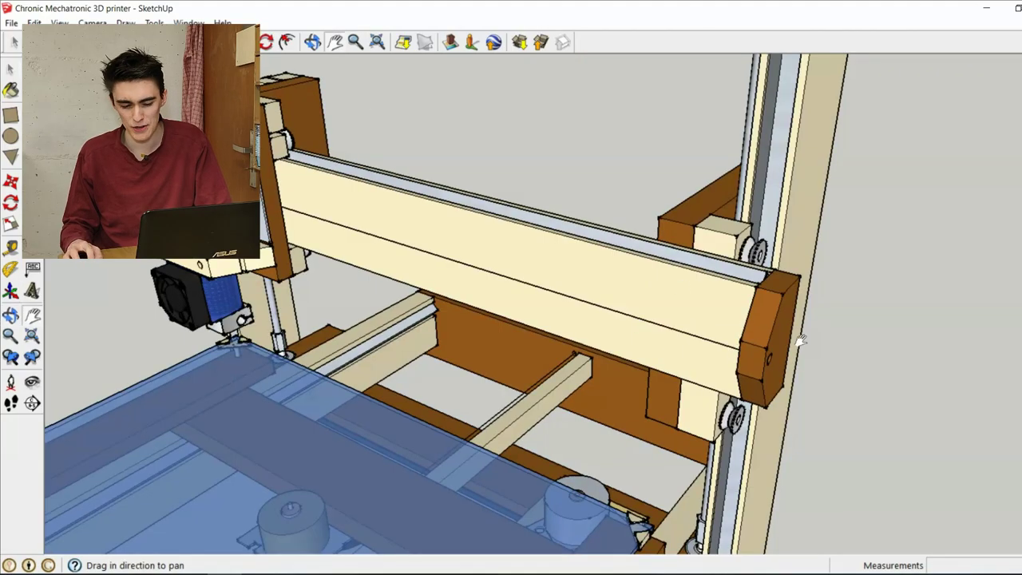
{"action": "left_click_drag", "start_coordinate": [738, 284], "coordinate": [761, 273]}
{"action": "mouse_move", "coordinate": [759, 271]}
{"action": "middle_mouse_down"}
{"action": "mouse_move", "coordinate": [636, 304]}
{"action": "mouse_move", "coordinate": [653, 315]}
{"action": "mouse_move", "coordinate": [441, 216]}
{"action": "middle_mouse_up"}
{"action": "middle_click_drag", "start_coordinate": [425, 261], "coordinate": [655, 281], "text": "shift"}
{"action": "mouse_move", "coordinate": [579, 278]}
{"action": "middle_mouse_down"}
{"action": "mouse_move", "coordinate": [658, 274]}
{"action": "mouse_move", "coordinate": [756, 226]}
{"action": "mouse_move", "coordinate": [611, 246]}
{"action": "middle_mouse_up"}
{"action": "middle_click_drag", "start_coordinate": [611, 246], "coordinate": [683, 263]}
{"action": "middle_click_drag", "start_coordinate": [543, 178], "coordinate": [555, 286]}
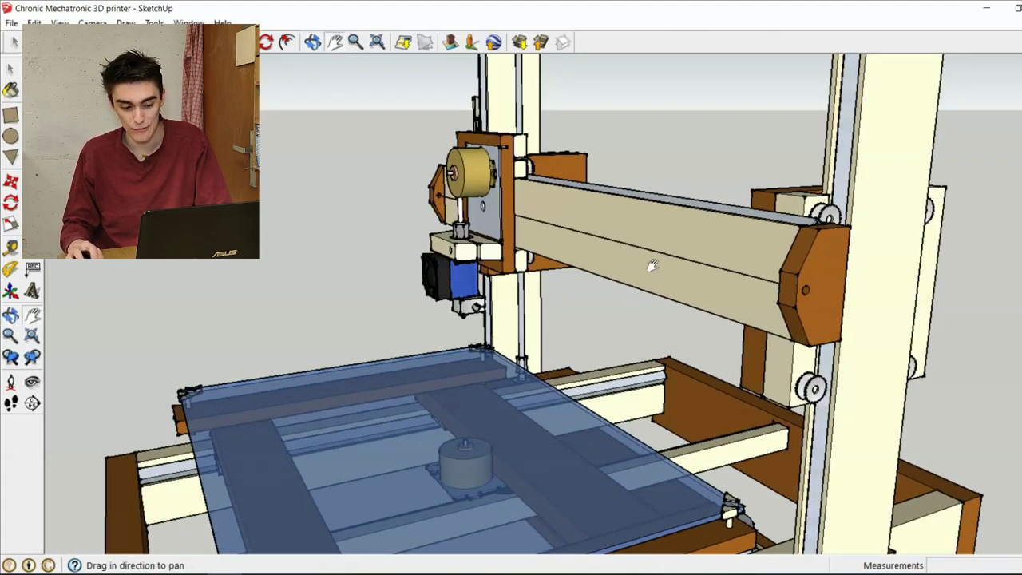
Step: Inspect the crossbeam's front face between the print head carriage and the hexagonal end cap
{"action": "scroll", "coordinate": [652, 265], "scroll_direction": "up", "scroll_amount": 5}
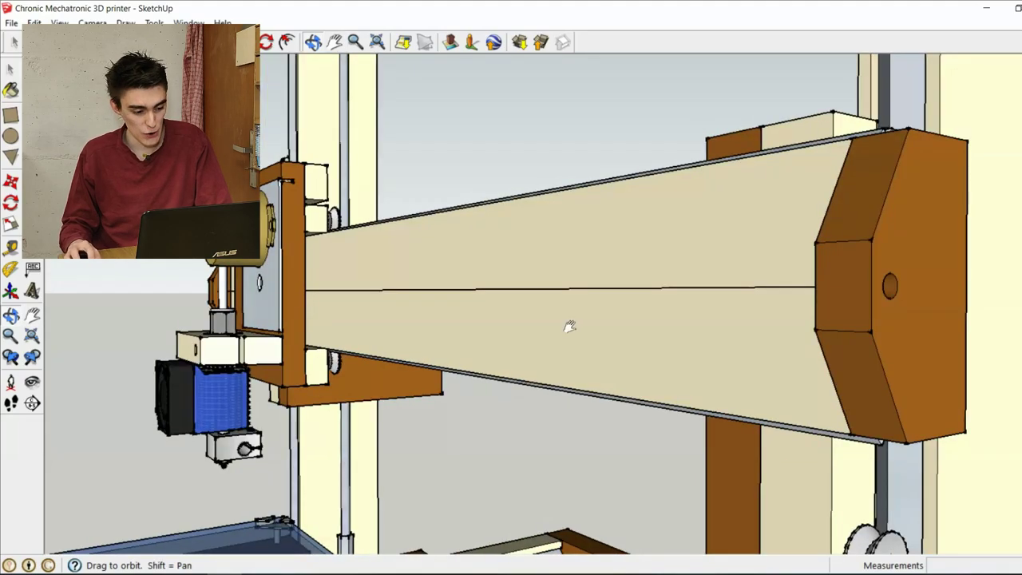
{"action": "middle_click_drag", "start_coordinate": [568, 327], "coordinate": [660, 347], "text": "shift"}
{"action": "mouse_move", "coordinate": [471, 345]}
{"action": "middle_mouse_down"}
{"action": "mouse_move", "coordinate": [684, 339]}
{"action": "mouse_move", "coordinate": [513, 337]}
{"action": "middle_mouse_up"}
{"action": "scroll", "coordinate": [512, 337], "scroll_direction": "down", "scroll_amount": 3}
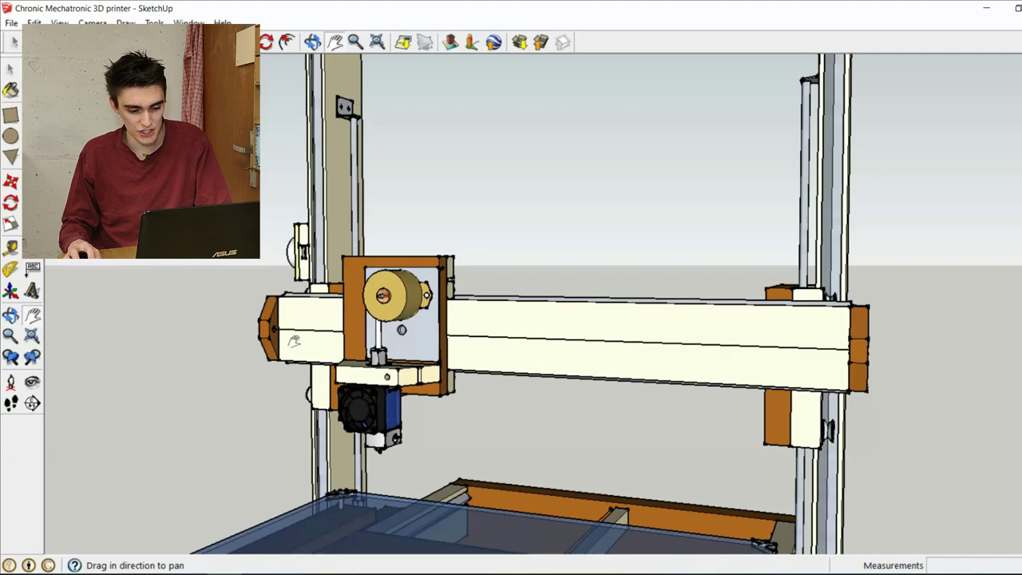
{"action": "mouse_move", "coordinate": [297, 341]}
{"action": "middle_mouse_down"}
{"action": "mouse_move", "coordinate": [516, 349]}
{"action": "mouse_move", "coordinate": [422, 288]}
{"action": "mouse_move", "coordinate": [657, 323]}
{"action": "middle_mouse_up"}
{"action": "scroll", "coordinate": [516, 349], "scroll_direction": "up", "scroll_amount": 2}
{"action": "middle_click_drag", "start_coordinate": [568, 327], "coordinate": [637, 476]}
Step: Measure the distance from the line through the crossbeam end cap's hole to the dashed guide beside it
{"action": "mouse_move", "coordinate": [962, 297]}
{"action": "middle_mouse_down", "text": "shift"}
{"action": "mouse_move", "coordinate": [570, 407]}
{"action": "mouse_move", "coordinate": [687, 415]}
{"action": "mouse_move", "coordinate": [639, 381]}
{"action": "mouse_move", "coordinate": [552, 358]}
{"action": "mouse_move", "coordinate": [563, 357]}
{"action": "middle_mouse_up", "text": "shift"}
{"action": "mouse_move", "coordinate": [752, 335]}
{"action": "middle_mouse_down"}
{"action": "mouse_move", "coordinate": [733, 432]}
{"action": "mouse_move", "coordinate": [873, 426]}
{"action": "mouse_move", "coordinate": [575, 330]}
{"action": "mouse_move", "coordinate": [967, 353]}
{"action": "mouse_move", "coordinate": [742, 290]}
{"action": "mouse_move", "coordinate": [742, 359]}
{"action": "mouse_move", "coordinate": [747, 348]}
{"action": "middle_mouse_up"}
{"action": "key", "text": "t"}
{"action": "left_click", "coordinate": [727, 440]}
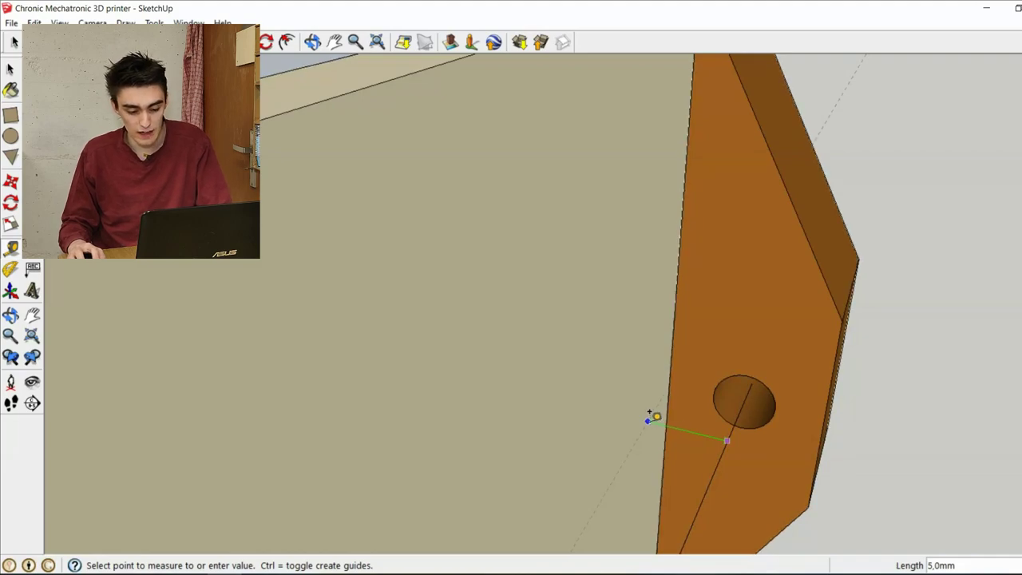
{"action": "key", "text": "o"}
{"action": "left_click_drag", "start_coordinate": [876, 452], "coordinate": [750, 388]}
Step: Examine the motor mounted on the upright beside the crossbeam, and view the whole printer from both front corners
{"action": "key", "text": "h"}
{"action": "scroll", "coordinate": [972, 284], "scroll_direction": "down", "scroll_amount": 6}
{"action": "scroll", "coordinate": [893, 293], "scroll_direction": "down", "scroll_amount": 5}
{"action": "left_click_drag", "start_coordinate": [1015, 240], "coordinate": [959, 236]}
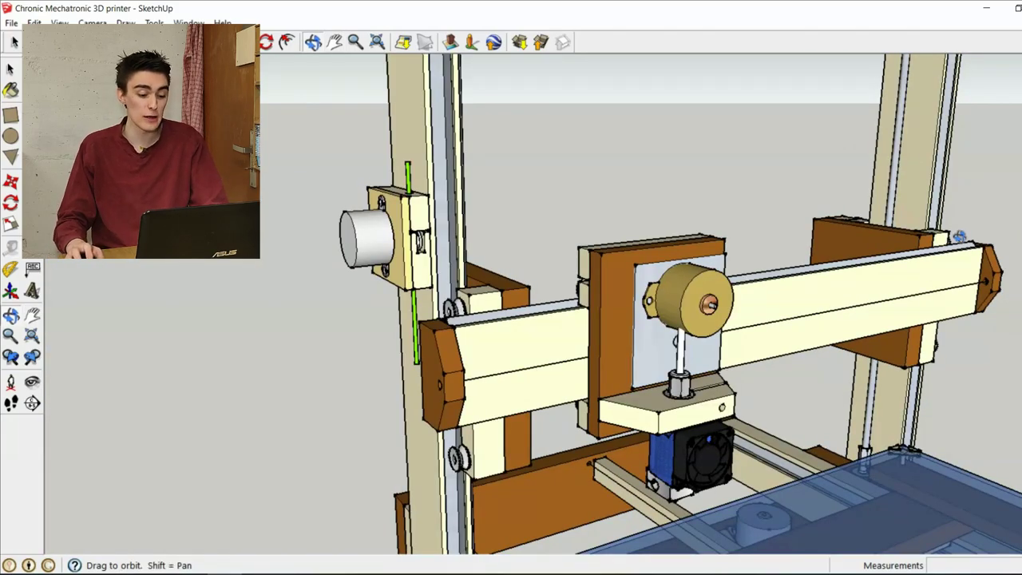
{"action": "left_click_drag", "start_coordinate": [823, 309], "coordinate": [818, 320], "text": "shift"}
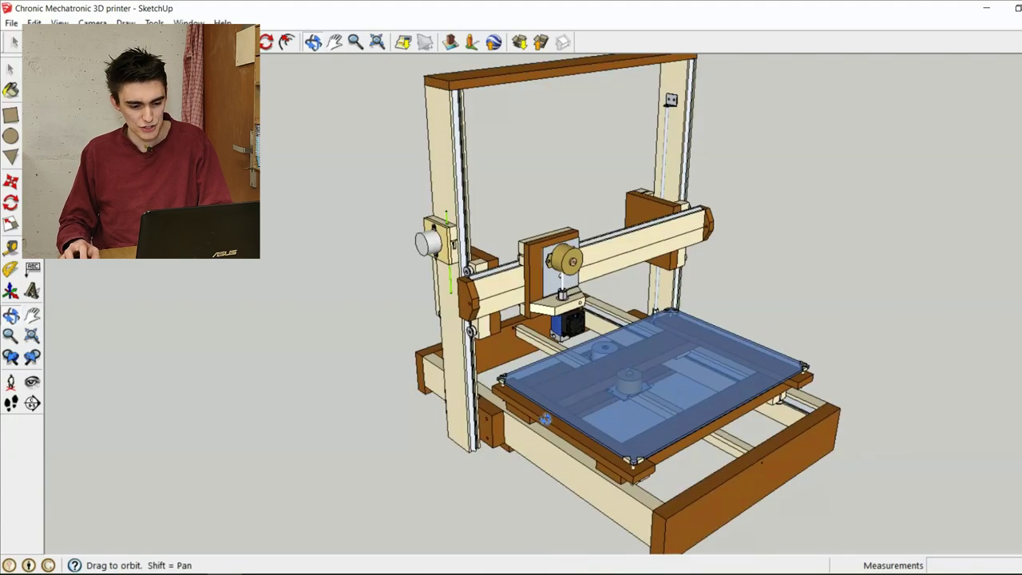
{"action": "left_click_drag", "start_coordinate": [735, 379], "coordinate": [427, 381]}
{"action": "scroll", "coordinate": [427, 381], "scroll_direction": "down", "scroll_amount": 5}
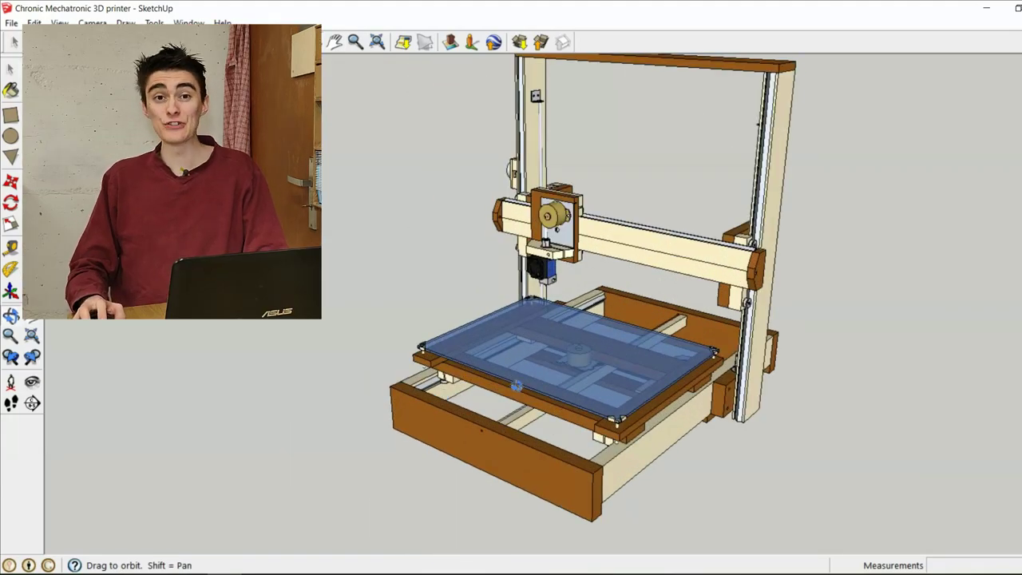
Step: Review the complete printer from the front corner at close and distant range
{"action": "left_click_drag", "start_coordinate": [517, 386], "coordinate": [523, 375]}
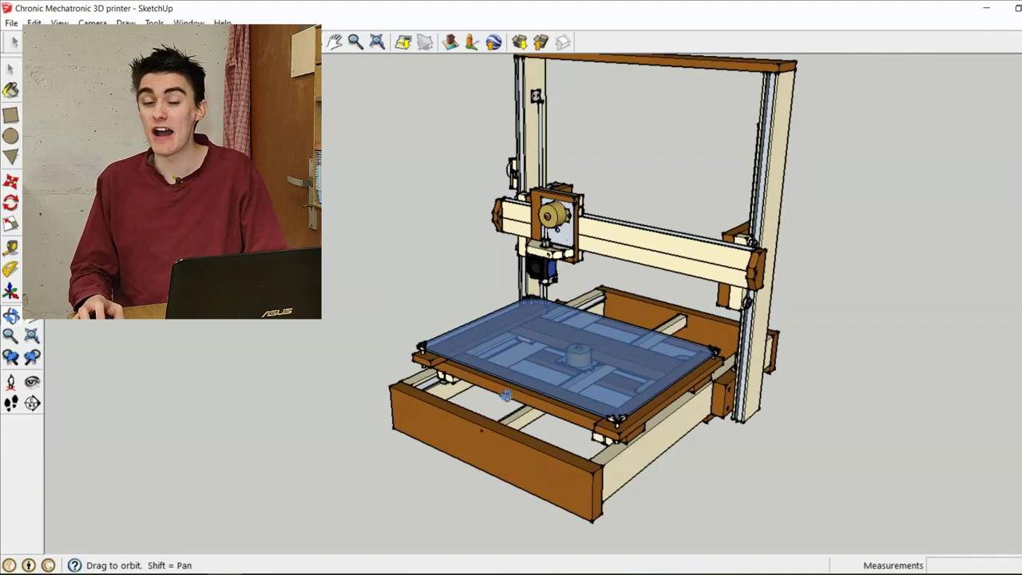
{"action": "left_click_drag", "start_coordinate": [597, 407], "coordinate": [583, 437], "text": "shift"}
{"action": "left_click_drag", "start_coordinate": [628, 388], "coordinate": [841, 458]}
{"action": "scroll", "coordinate": [709, 347], "scroll_direction": "up", "scroll_amount": 3}
{"action": "scroll", "coordinate": [713, 344], "scroll_direction": "down", "scroll_amount": 6}
{"action": "left_click_drag", "start_coordinate": [566, 338], "coordinate": [520, 304]}
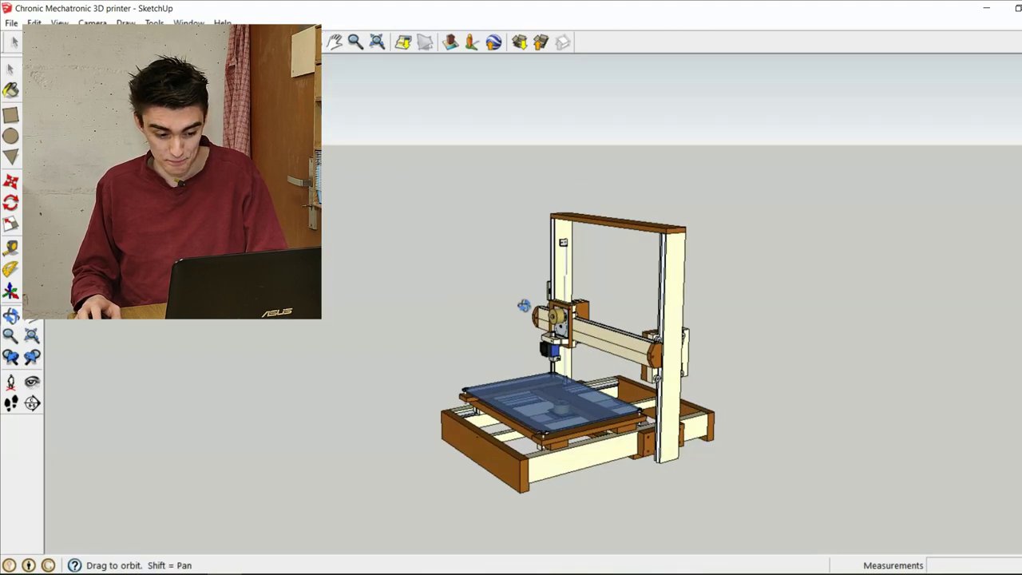
{"action": "scroll", "coordinate": [527, 296], "scroll_direction": "up", "scroll_amount": 6}
{"action": "scroll", "coordinate": [535, 290], "scroll_direction": "down", "scroll_amount": 6}
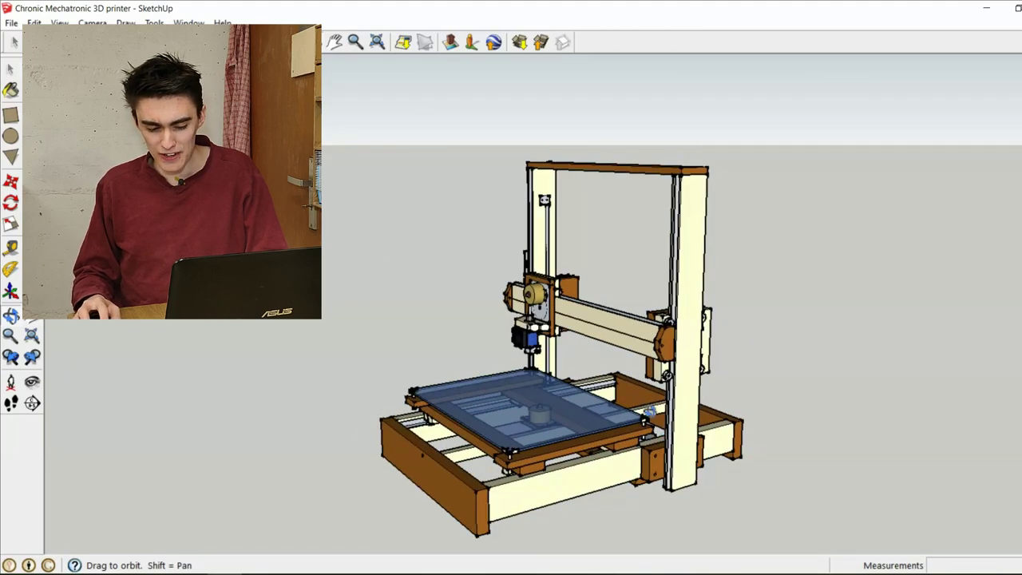
Step: Review the assembled frame, crossbeam and print bed from several sides and from slightly above
{"action": "left_click_drag", "start_coordinate": [600, 432], "coordinate": [630, 435]}
{"action": "left_click_drag", "start_coordinate": [554, 284], "coordinate": [607, 336]}
{"action": "scroll", "coordinate": [635, 469], "scroll_direction": "up", "scroll_amount": 4}
{"action": "left_click_drag", "start_coordinate": [607, 335], "coordinate": [689, 327]}
{"action": "left_click_drag", "start_coordinate": [571, 400], "coordinate": [551, 313]}
{"action": "left_click_drag", "start_coordinate": [754, 325], "coordinate": [424, 308]}
{"action": "left_click_drag", "start_coordinate": [537, 188], "coordinate": [553, 223]}
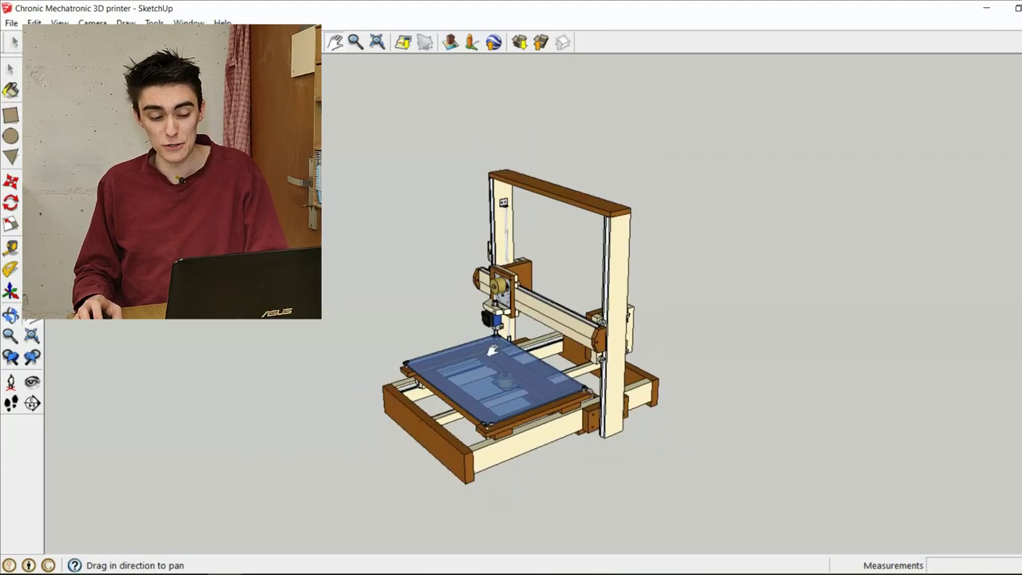